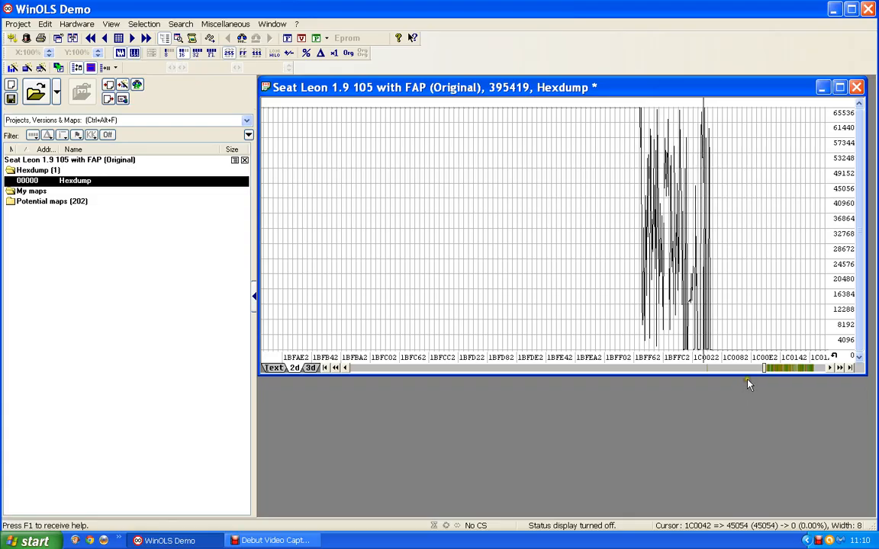
- Find the group of Bosch II 8x16 potential maps in the 2D hexdump and open the first one, at address 1C2E40
left_click(785, 369)
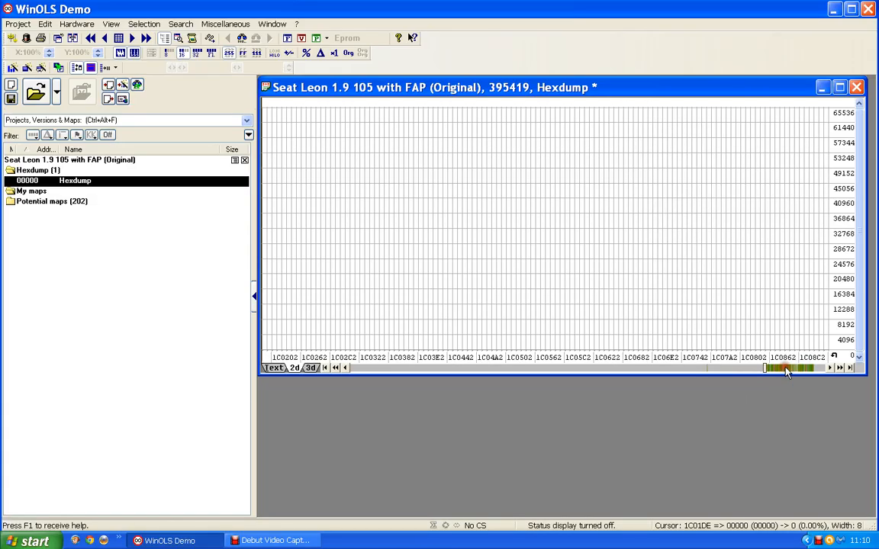
left_click(785, 370)
left_click(787, 370)
left_click(787, 369)
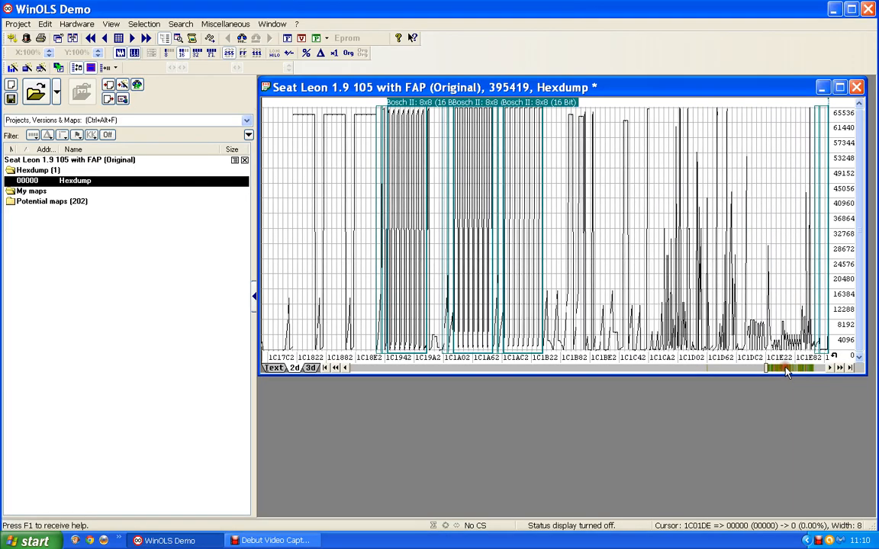
left_click(787, 369)
left_click(786, 369)
left_click(787, 370)
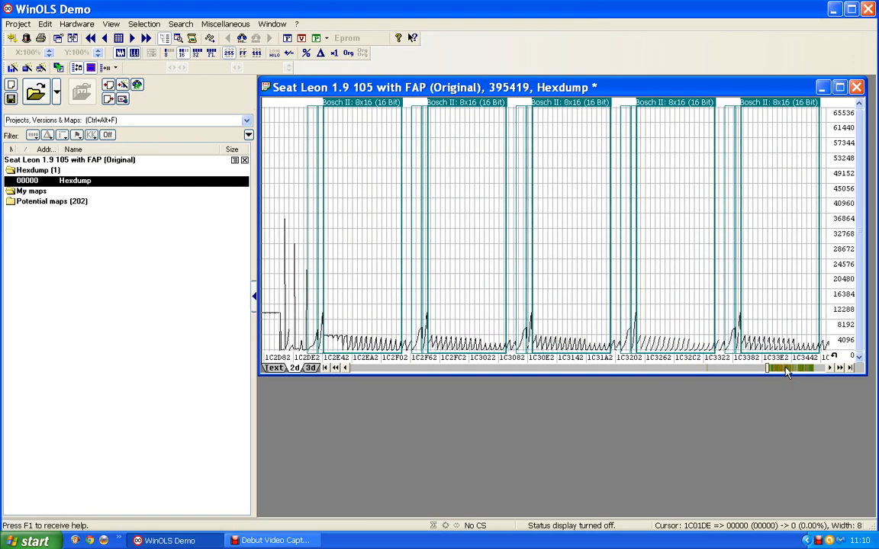
left_click(368, 113)
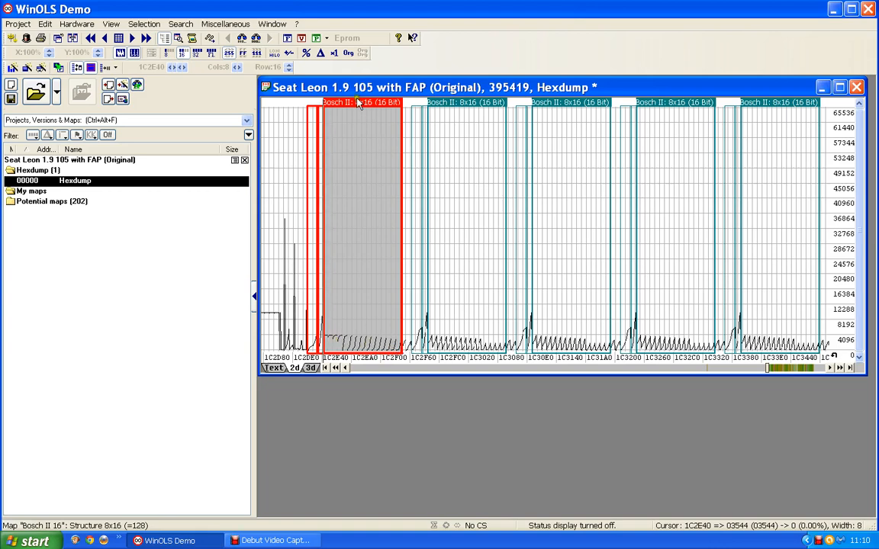
double_click(366, 114)
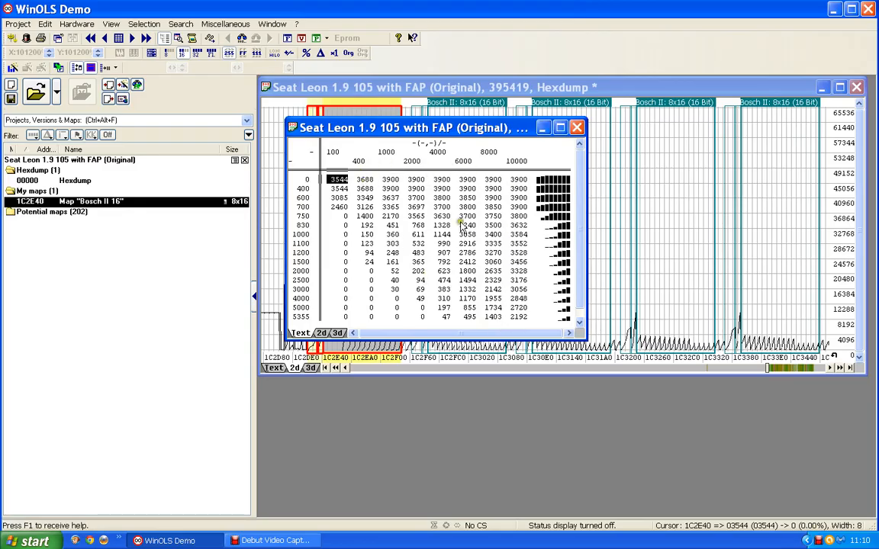
- Examine the map at 1C2E40 as a 2D graph and a 3D surface, and close its window
left_click(322, 334)
left_click_drag(388, 128, 388, 102)
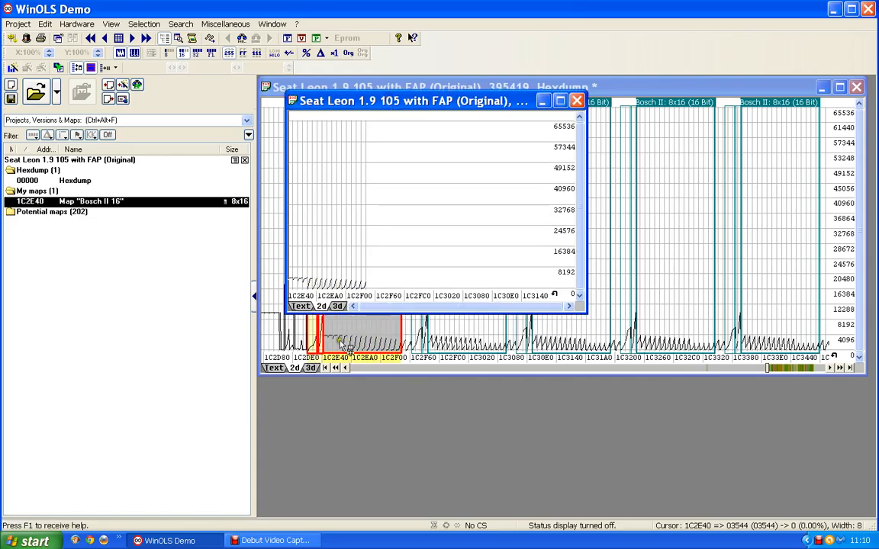
left_click(336, 306)
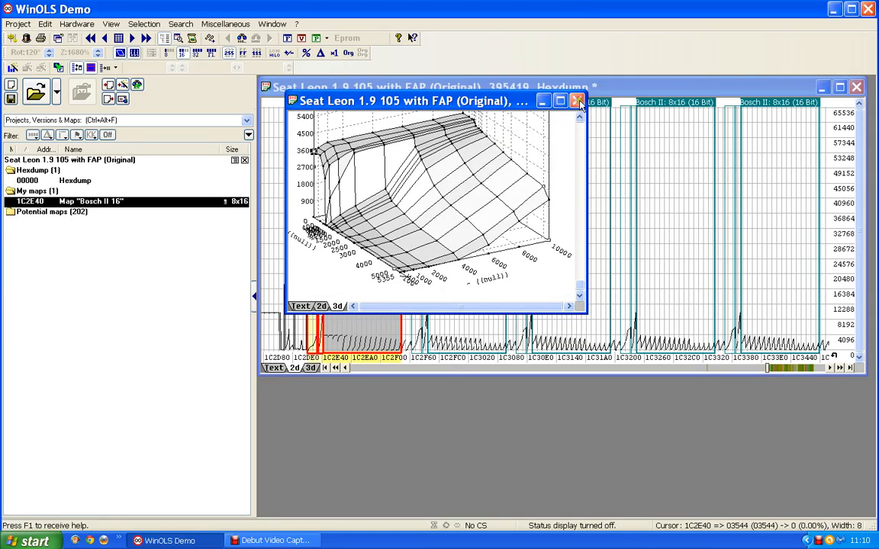
left_click(509, 90)
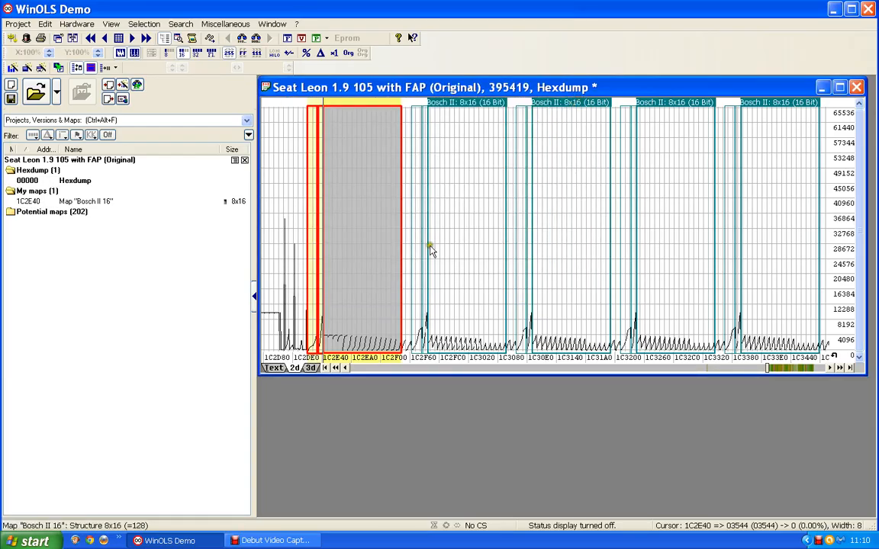
- Reopen the map at 1C2E40 and show its values as a text table with no cells selected
double_click(343, 210)
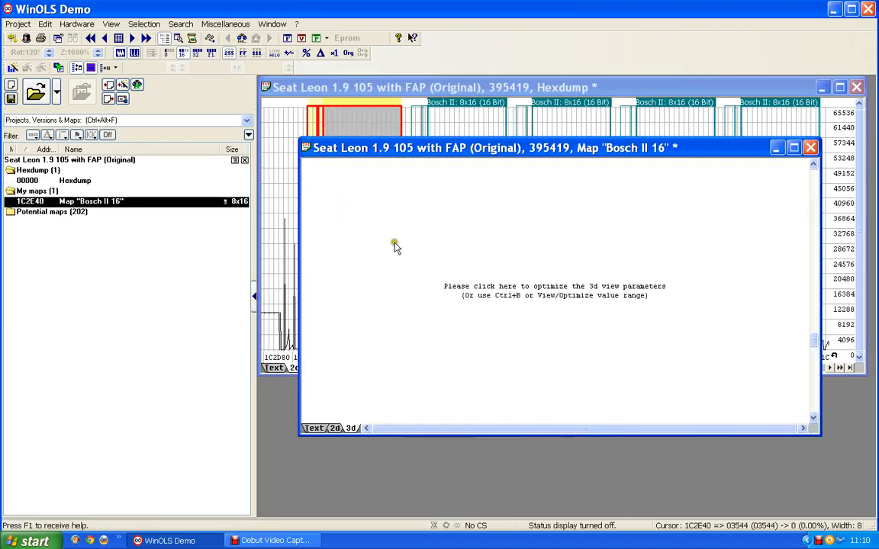
left_click(526, 288)
left_click(313, 428)
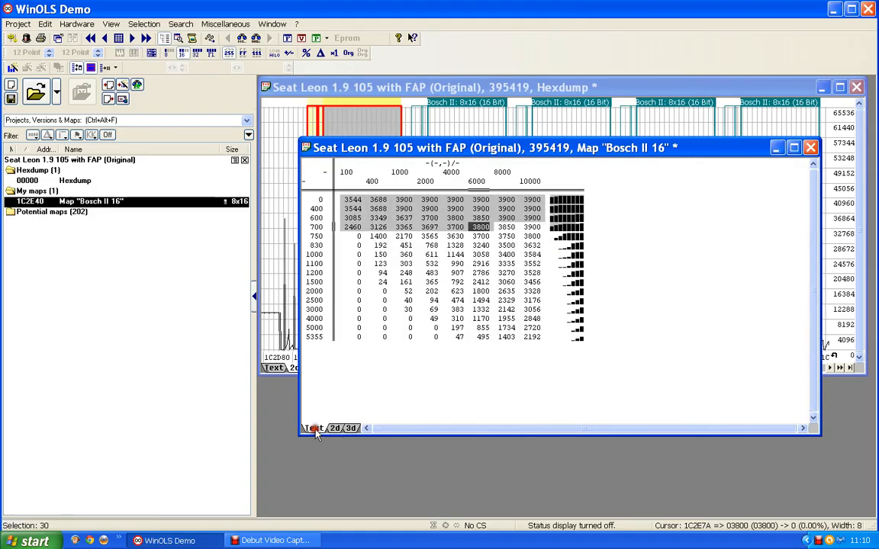
left_click(339, 282)
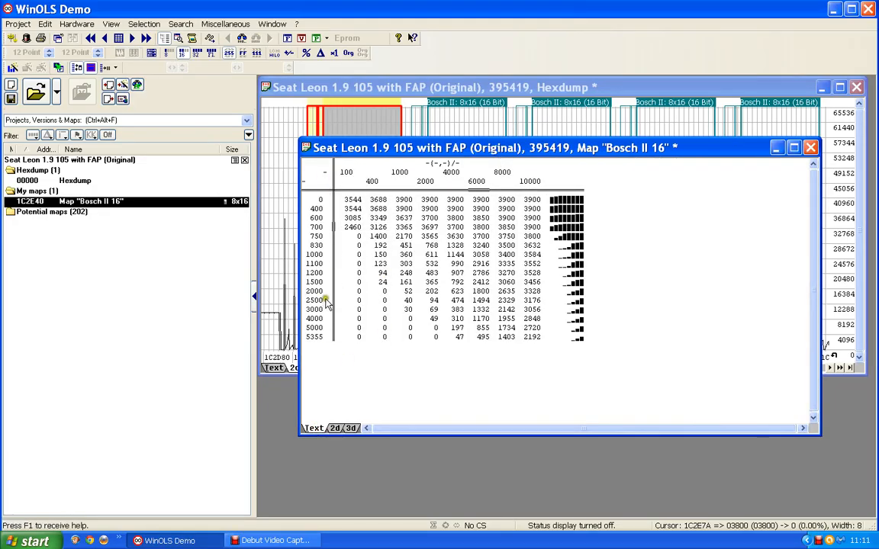
- Set the map's Y-axis description to "Engine speed" and its unit to "rpm"
double_click(315, 292)
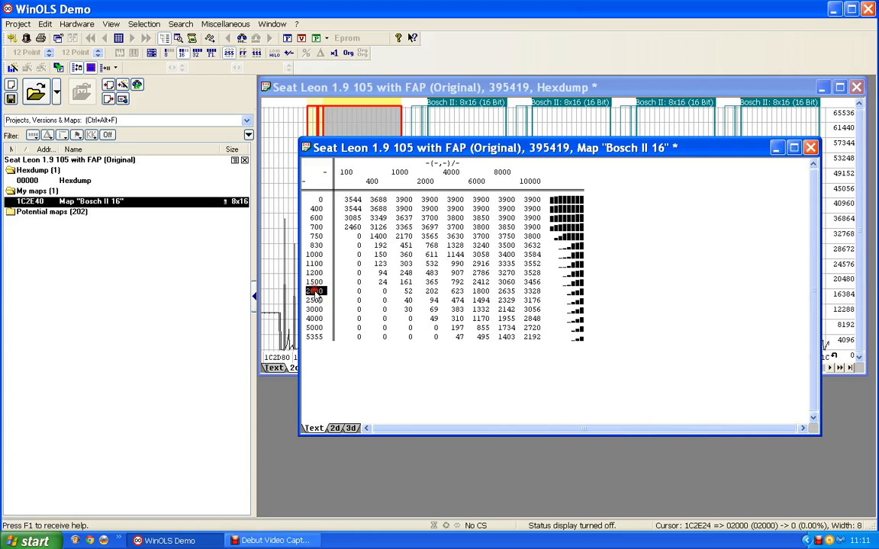
left_click(420, 164)
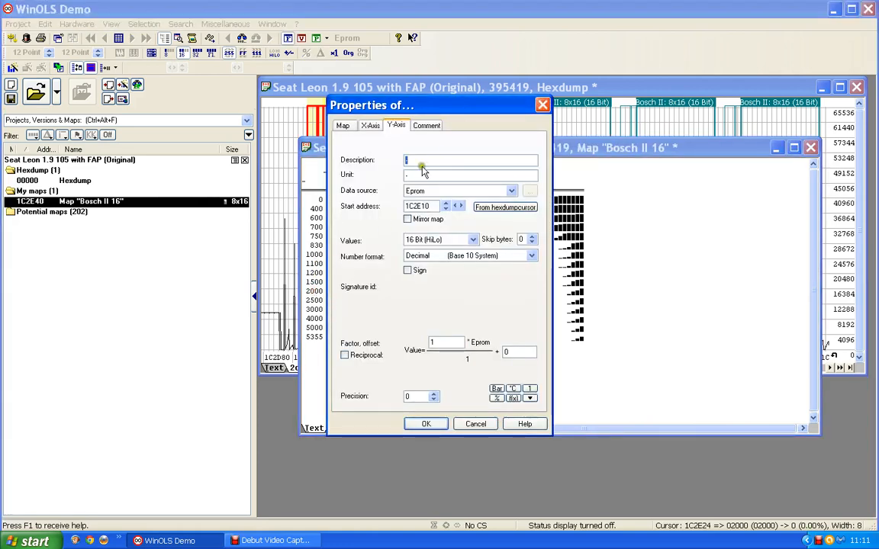
type("Engine speed")
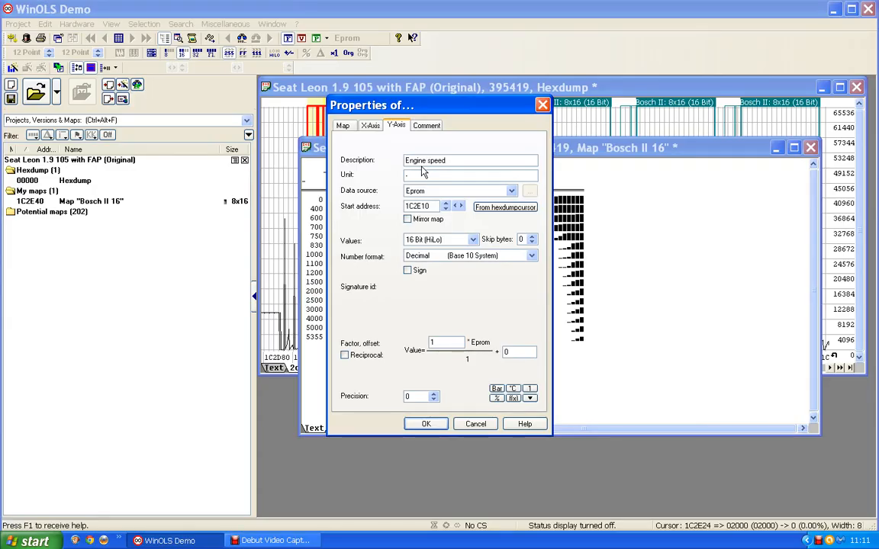
key("Tab")
type("rpm")
left_click(426, 424)
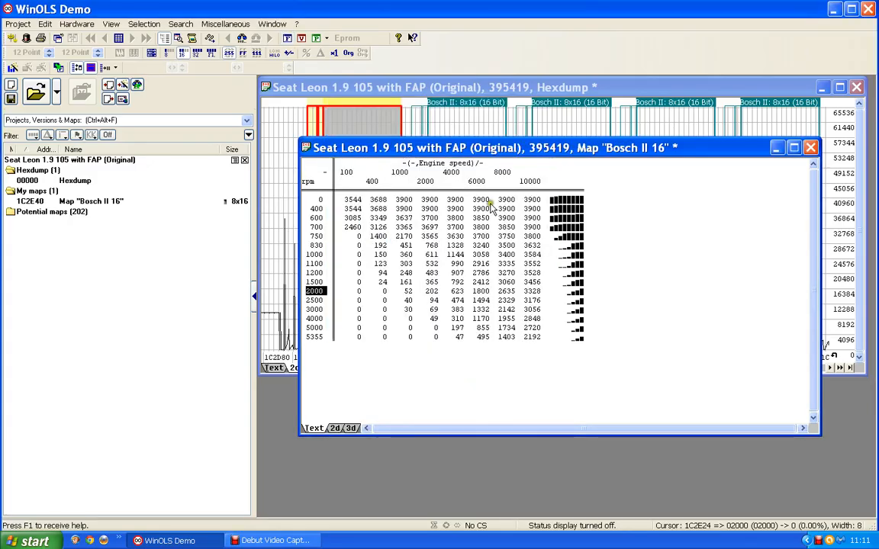
- Set the map's X-axis description to "Accel Pedal" and its unit to "%"
double_click(458, 175)
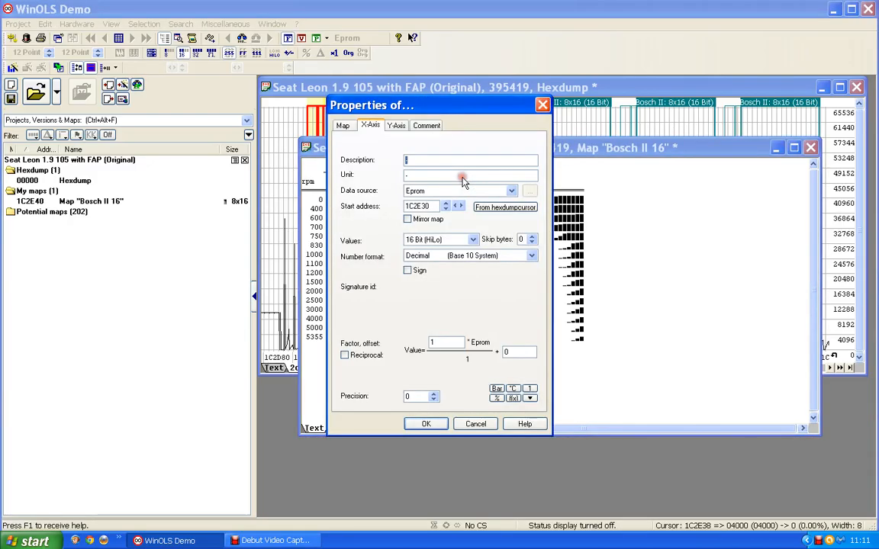
left_click(421, 159)
type("Acqel")
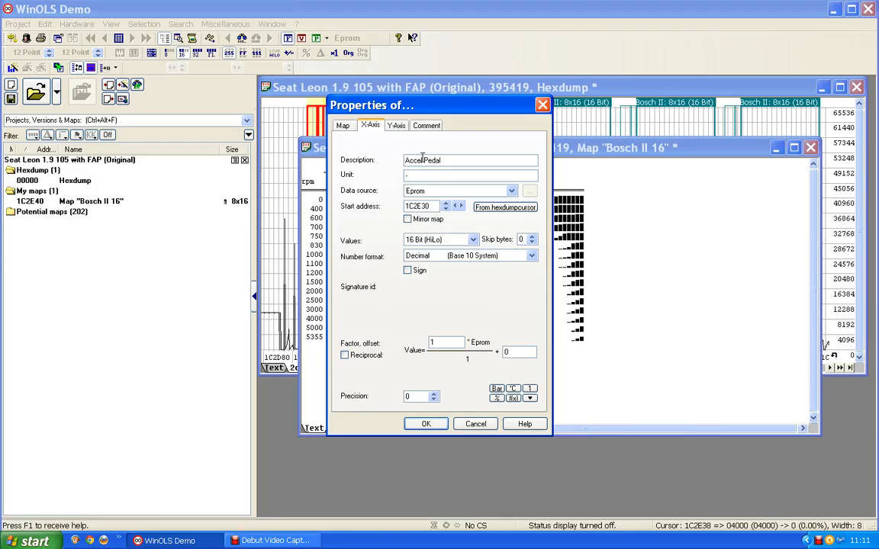
left_click_drag(416, 175, 386, 175)
type("%")
- Set the X-axis factor to 0.01 and apply the axis properties
left_click(425, 352)
left_click_drag(438, 340, 408, 342)
left_click_drag(411, 108, 684, 113)
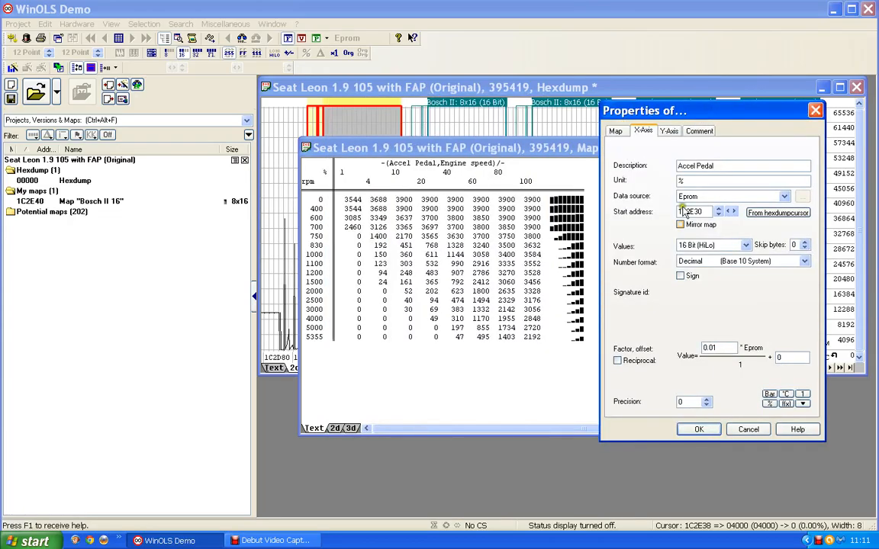
left_click(703, 429)
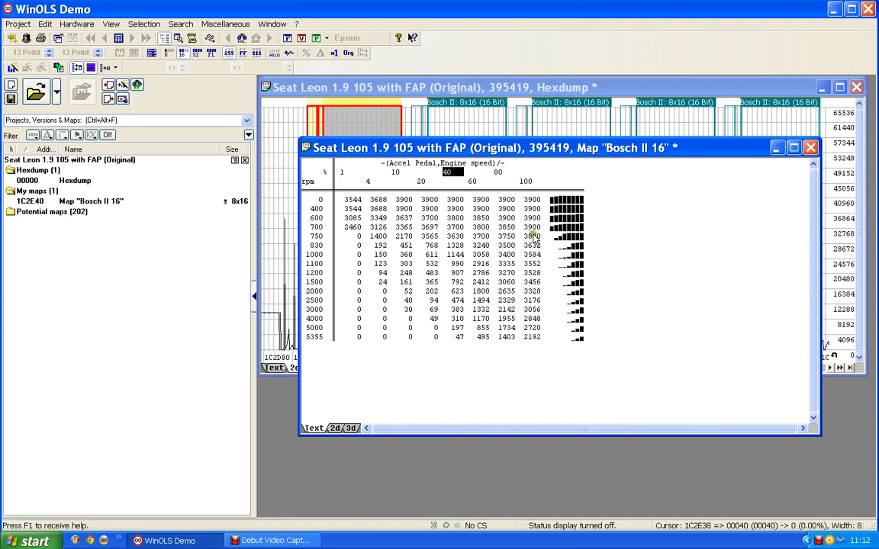
- Set the description of the map values at 1C2E40 to "Engine Torque" and the unit to "Nm"
left_click(421, 244)
double_click(421, 245)
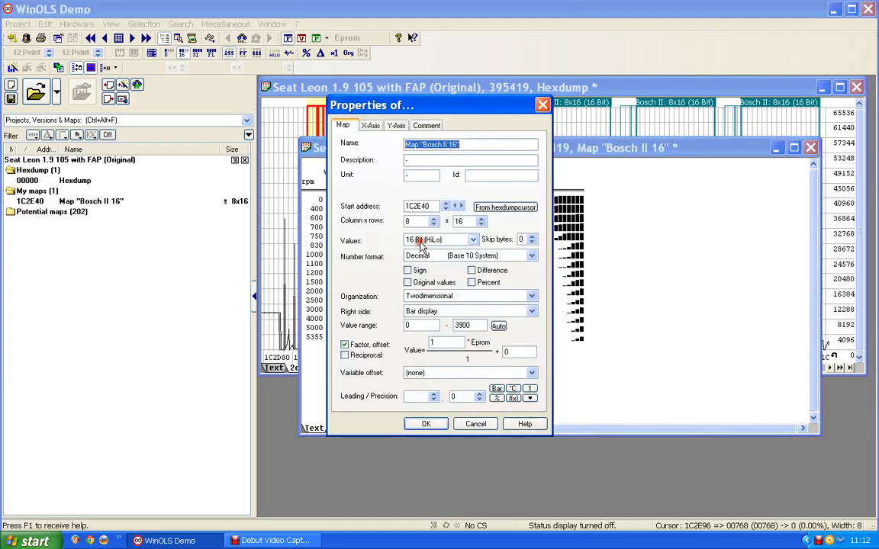
left_click(409, 161)
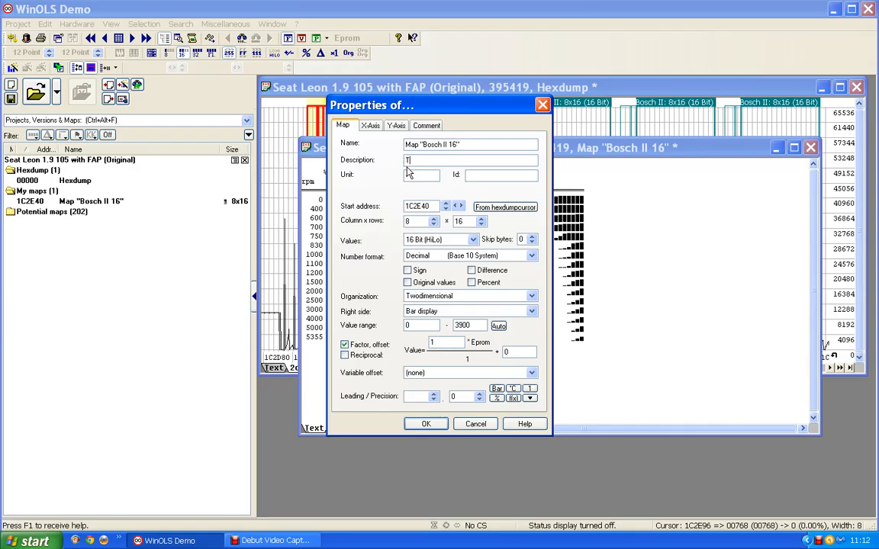
type("Engine Torque")
left_click(390, 176)
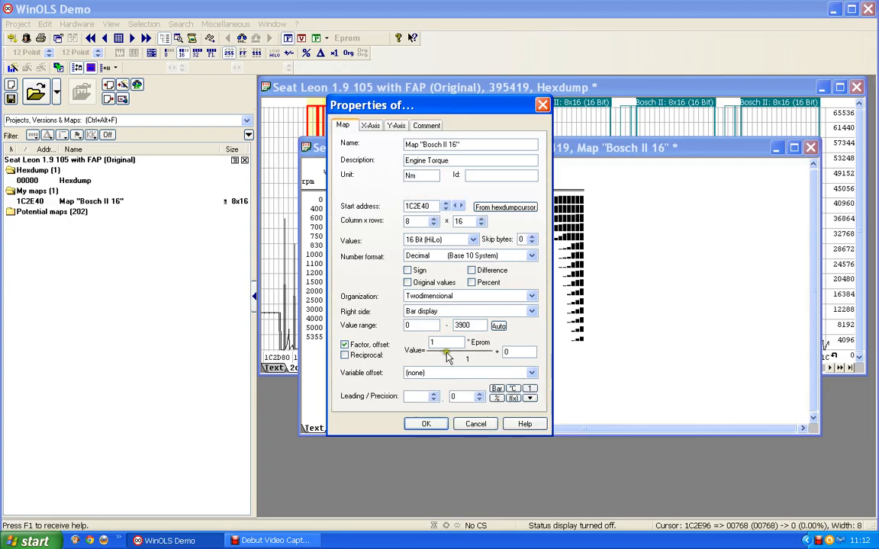
- Set the map value factor to 0.1 and move the properties dialog aside to reveal the table
left_click_drag(445, 342, 340, 343)
type("0")
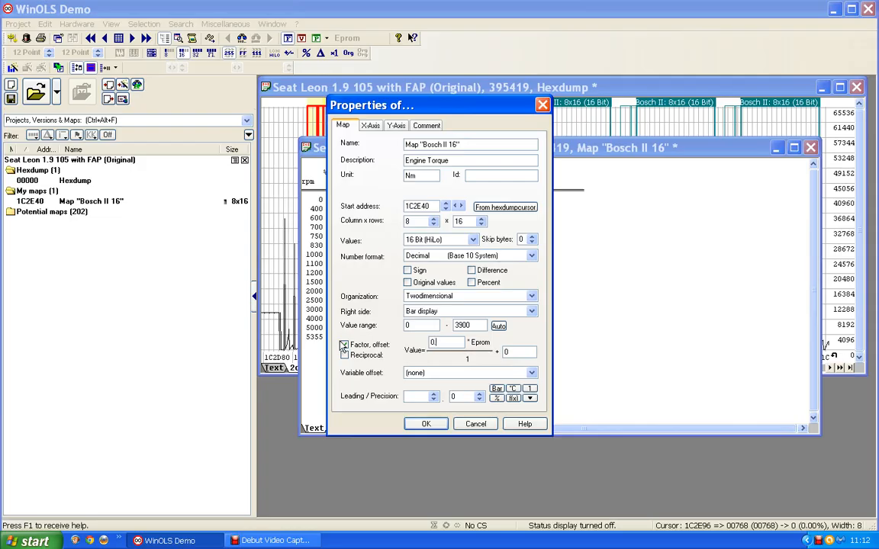
type(".1")
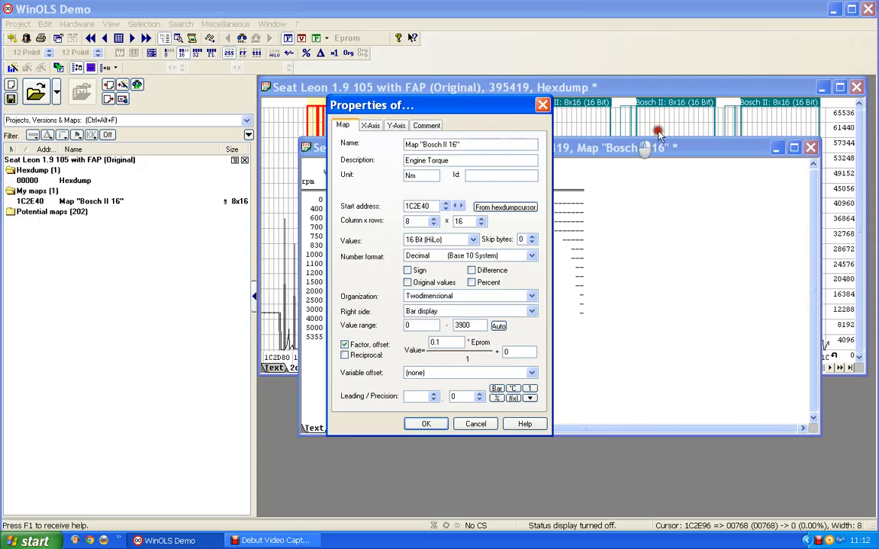
left_click_drag(659, 135, 607, 136)
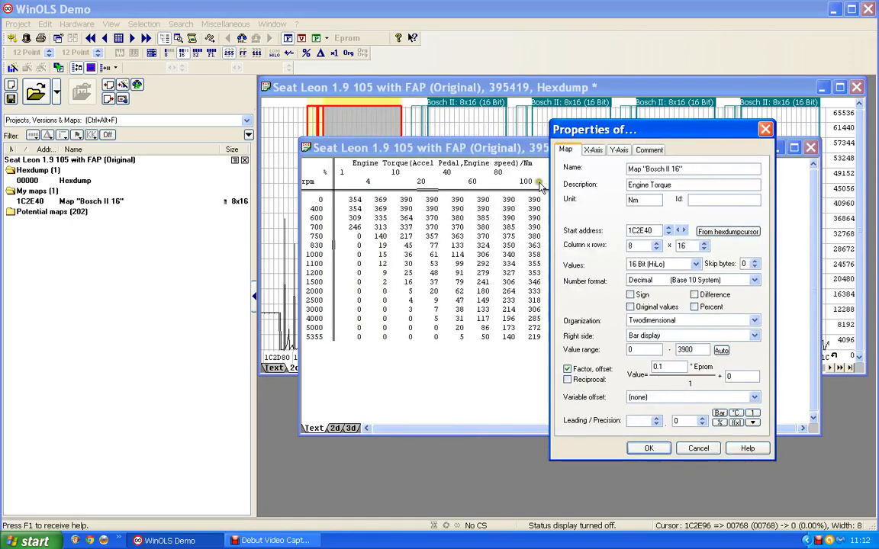
- Rename the map "Drivers wish", apply its properties and close the map window
left_click_drag(695, 170, 626, 170)
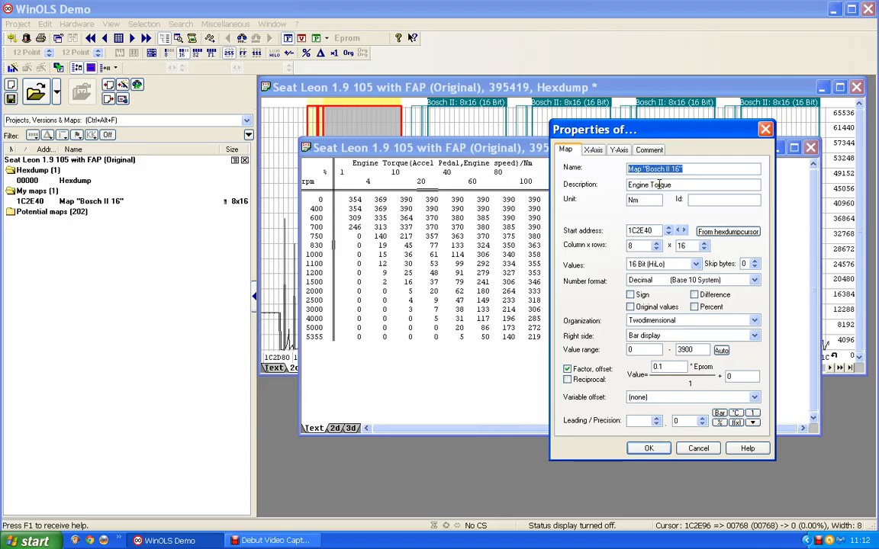
type("Drivers wish")
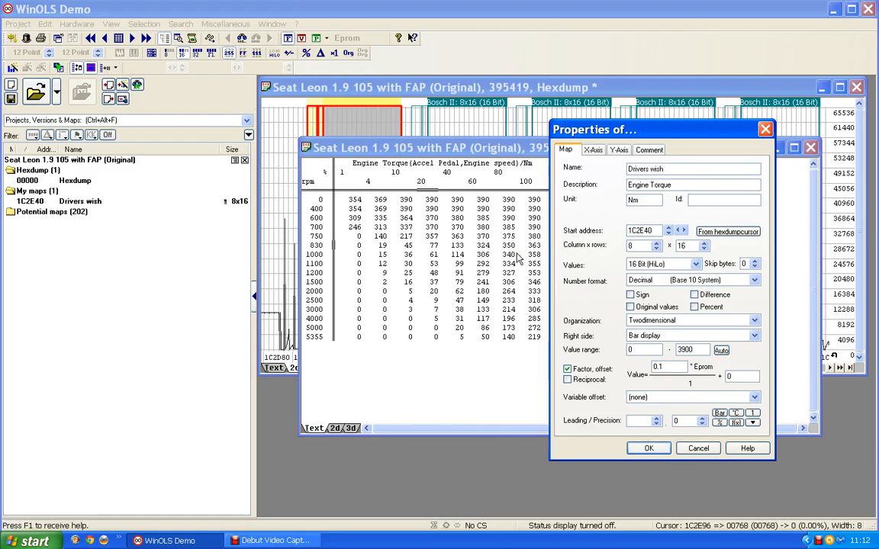
left_click(651, 449)
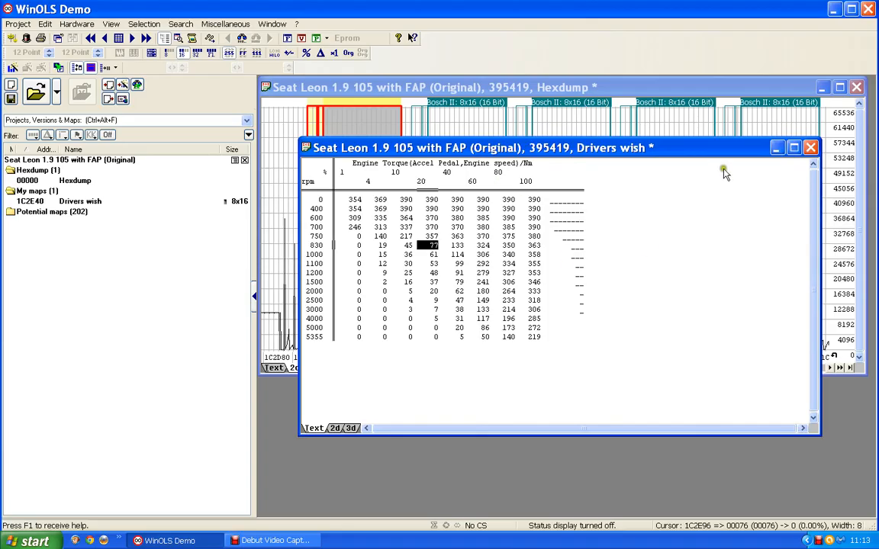
left_click(812, 148)
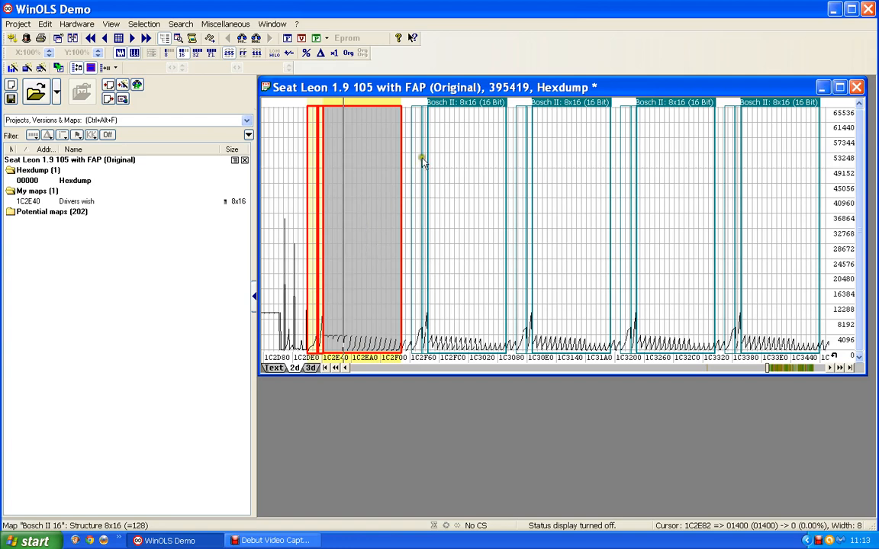
- Open the second Bosch II 8x16 map, at 1C2F96, and label its Y-axis "Engine speed" with unit "rpm"
left_click(485, 115)
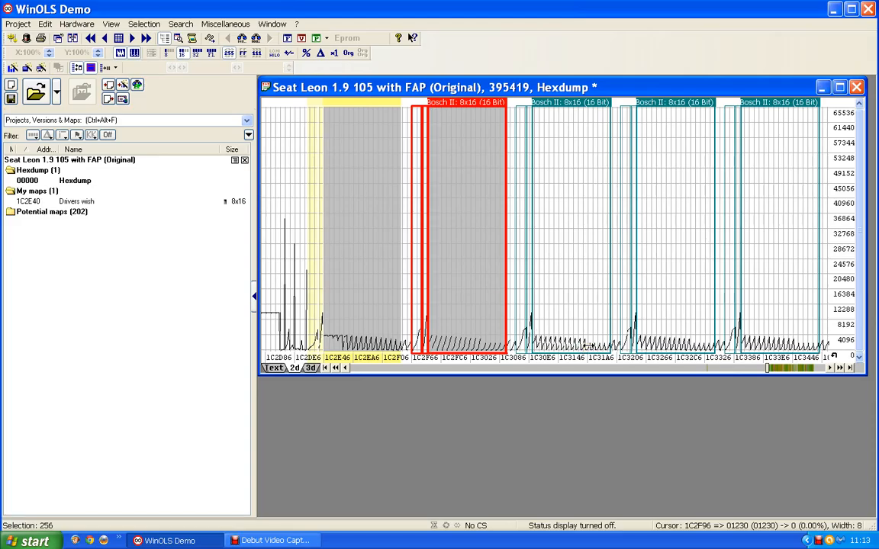
double_click(466, 103)
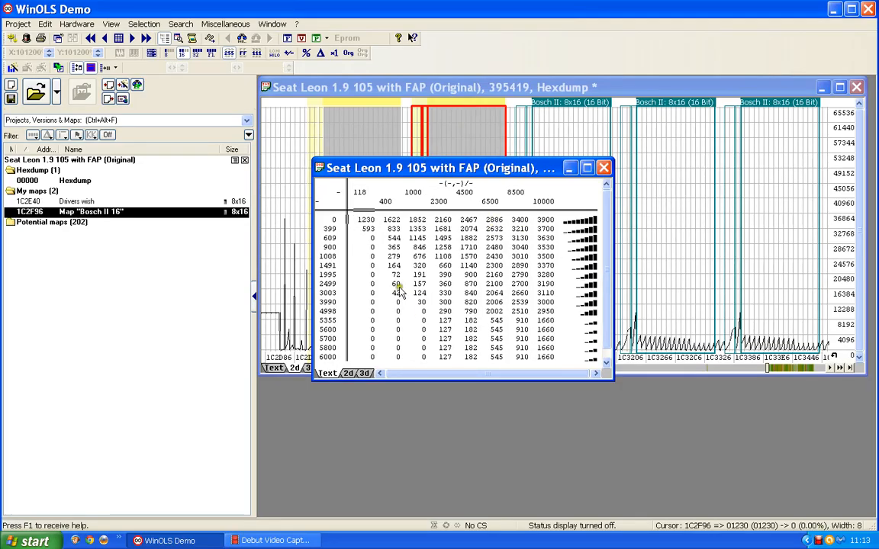
double_click(338, 298)
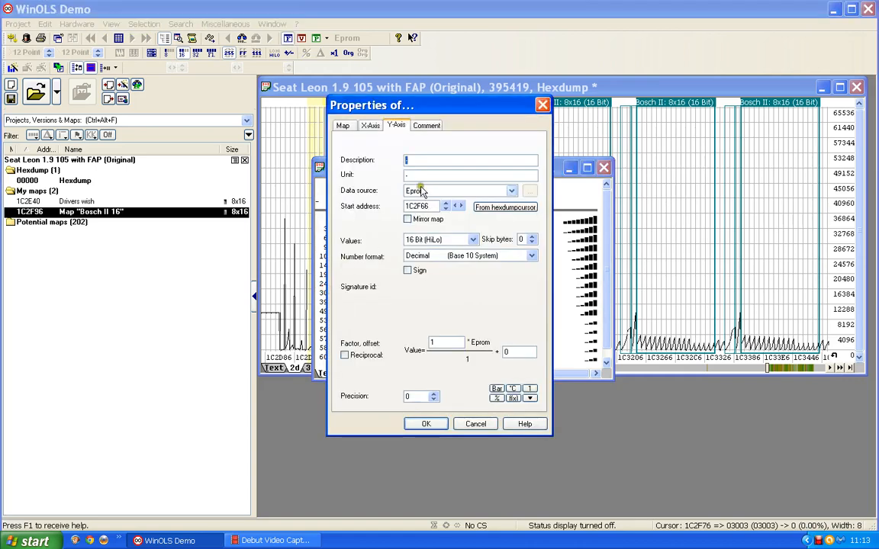
type("Engi")
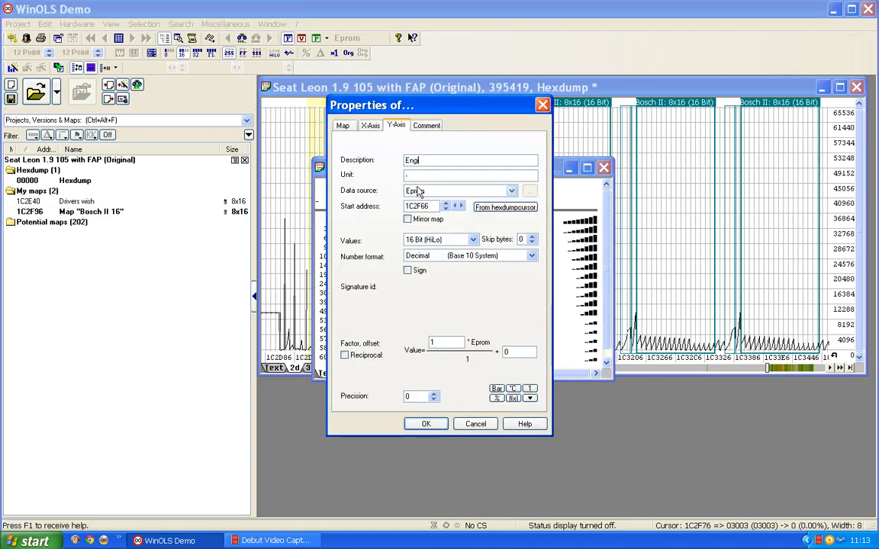
type("ne speed")
left_click_drag(419, 176, 375, 175)
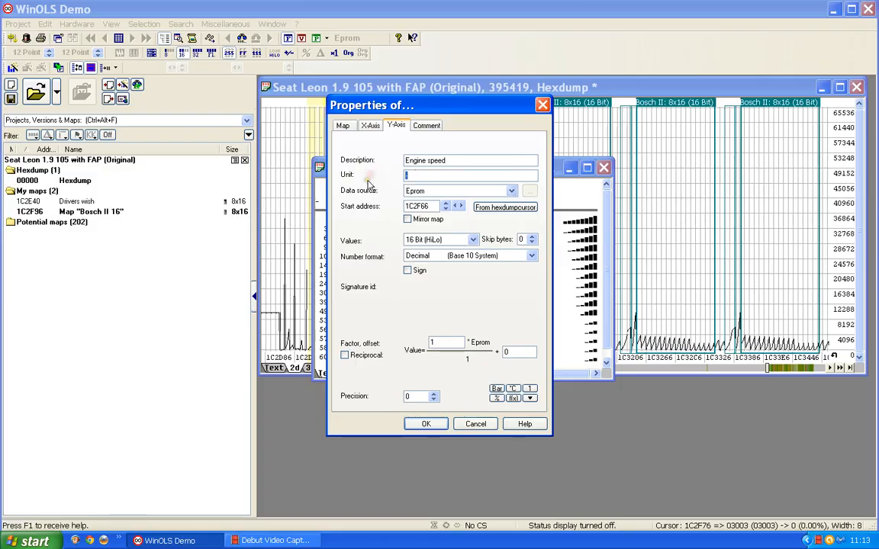
type("rpm")
left_click(426, 424)
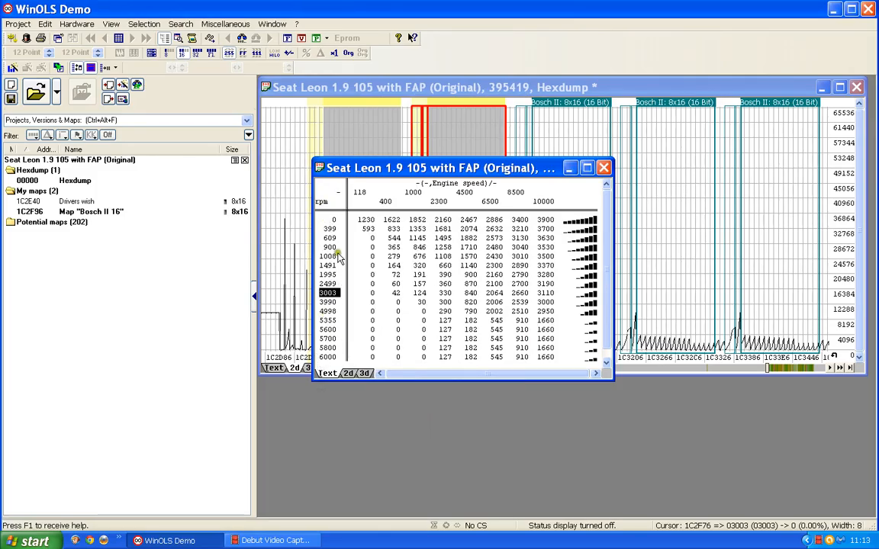
- Label the X-axis of the map at 1C2F96 "Acc pedal" with unit "%" and factor 0.01, and apply it
double_click(471, 197)
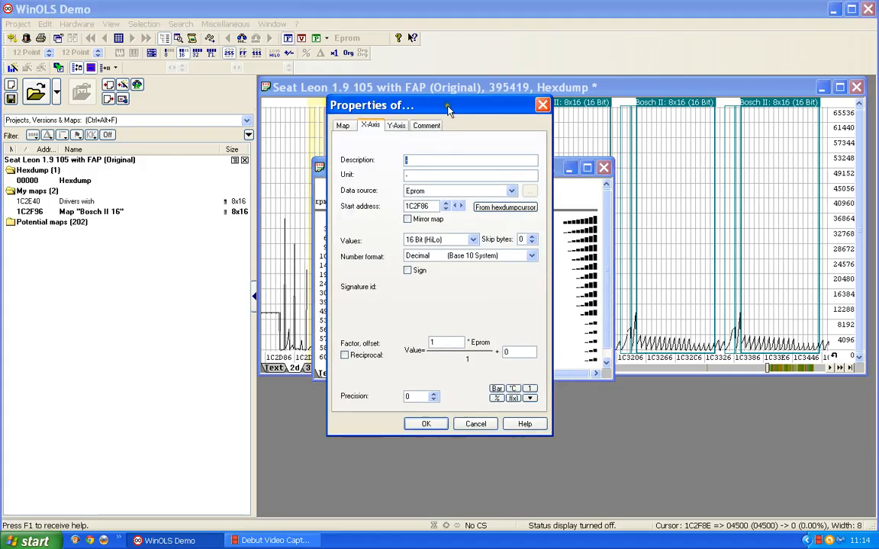
type("Acc pedal")
key("Tab")
left_click_drag(450, 341, 404, 341)
type("0")
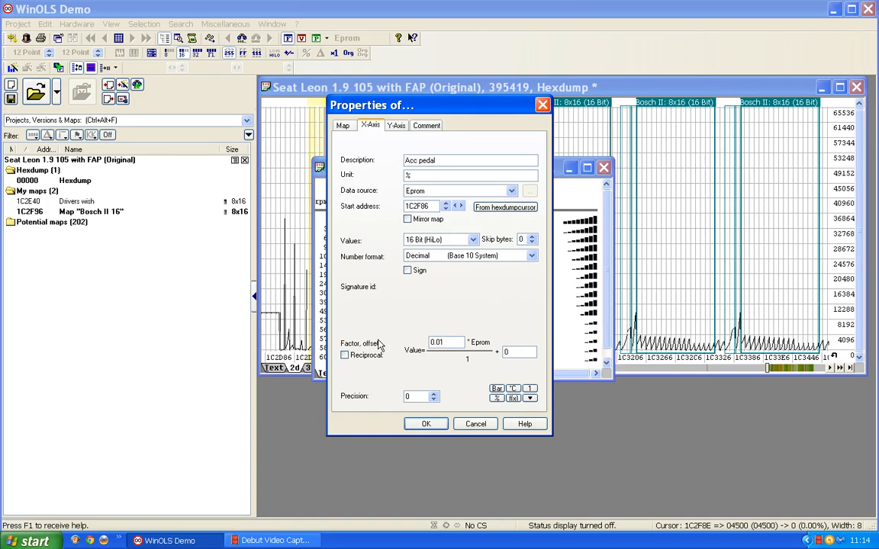
key("Return")
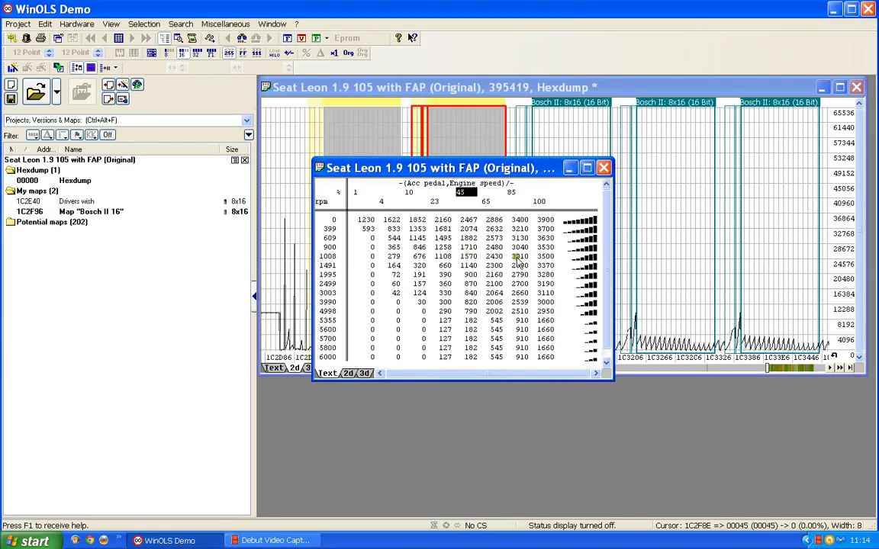
- Name the map at 1C2F96 "Drivers wish" and set its description to "Torque" and its unit to "Nm"
double_click(471, 265)
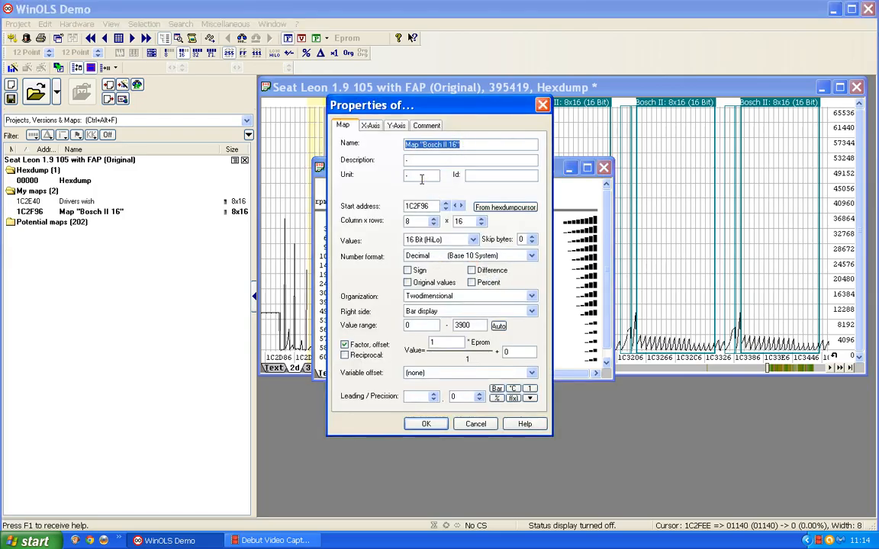
type("Drivers wi")
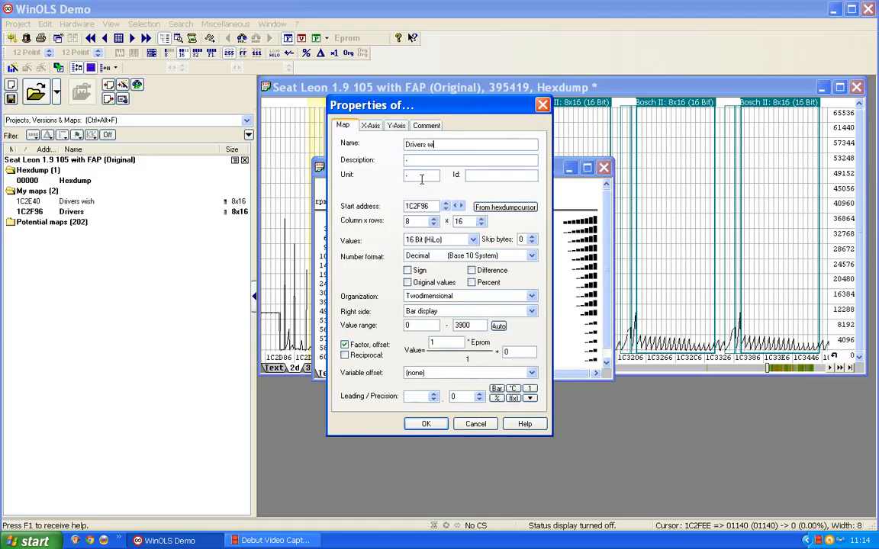
type("sh")
left_click(410, 159)
type("Torque")
left_click(386, 169)
left_click(408, 174)
- Set the value factor of the map at 1C2F96 to 0.1, apply the properties and close the map window
left_click(432, 346)
double_click(437, 341)
type("0,1")
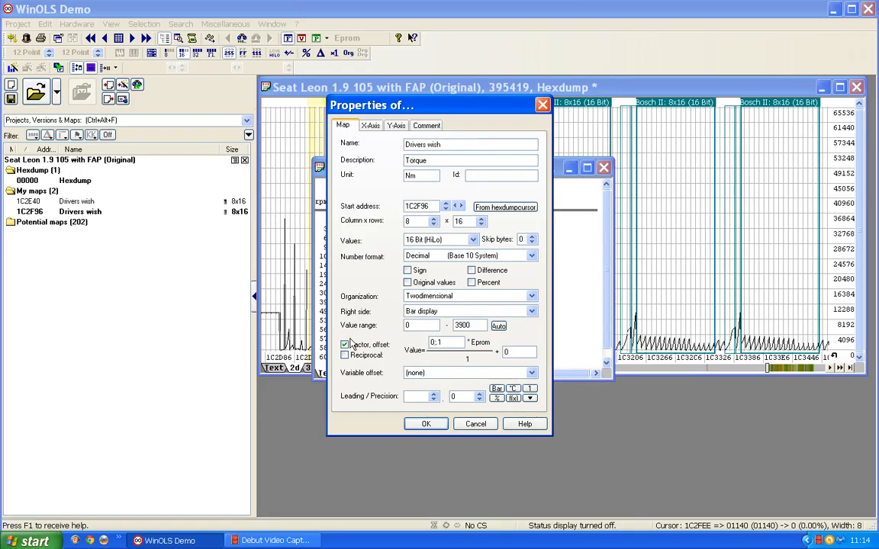
key("BackSpace")
key("BackSpace")
key("BackSpace")
type(".1")
key("Return")
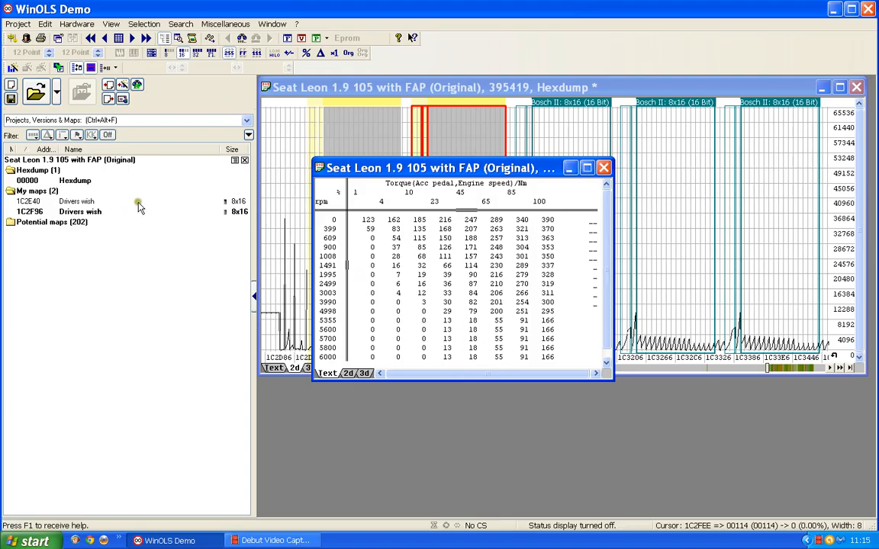
left_click(604, 169)
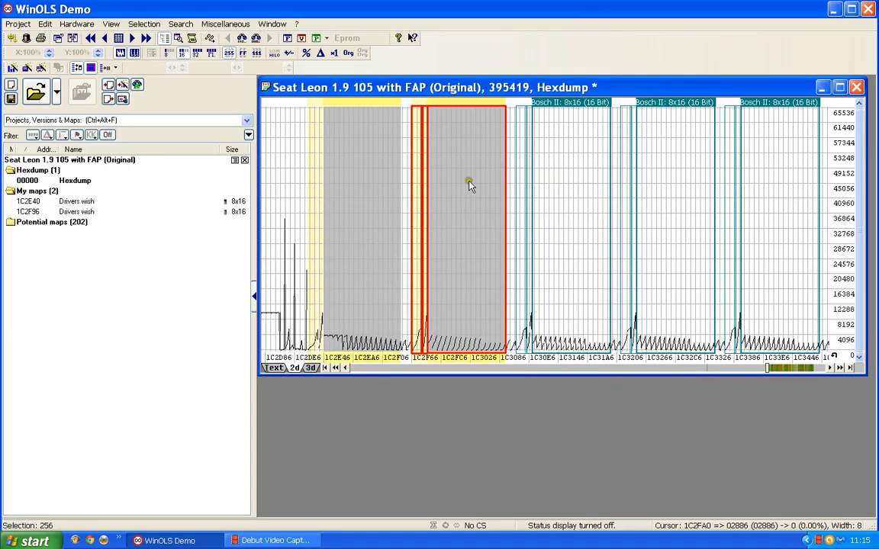
- Open the Bosch II 8x16 map at 1C30EC, rename it "Drivers wish" and close its window
double_click(581, 107)
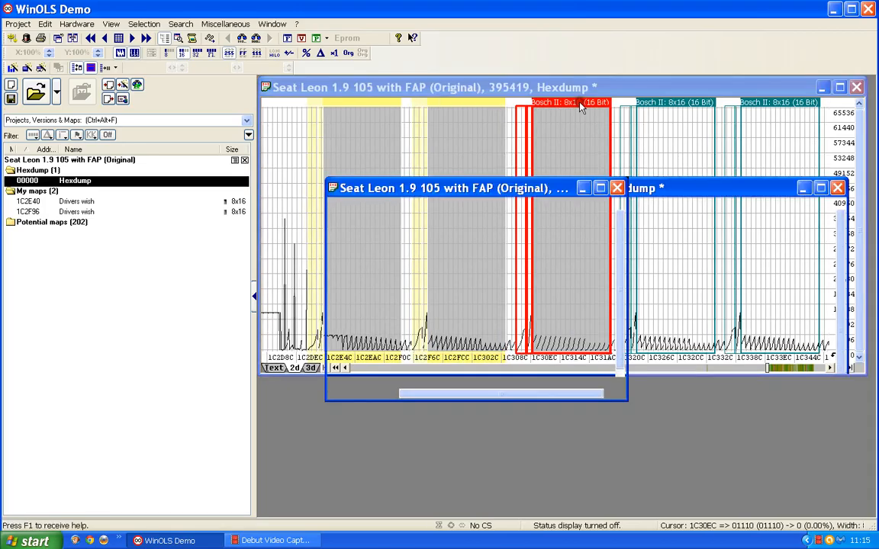
double_click(450, 303)
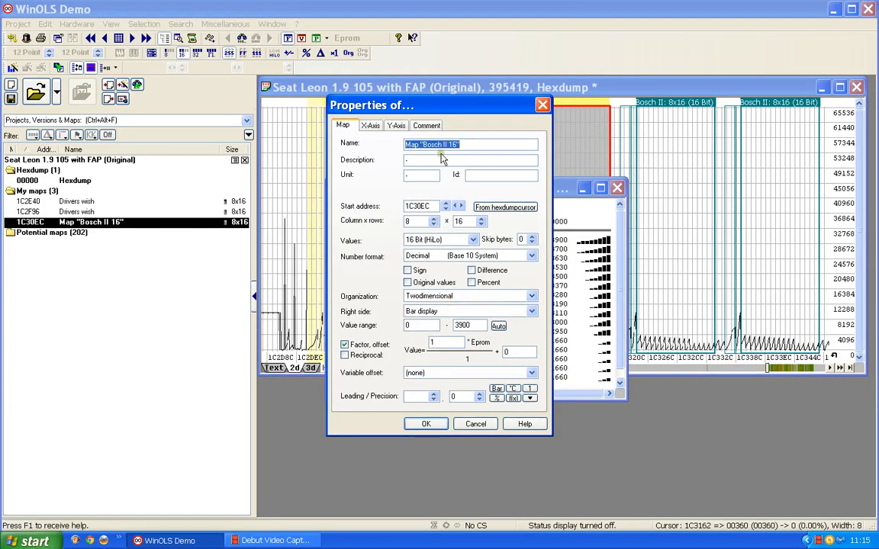
type("Di")
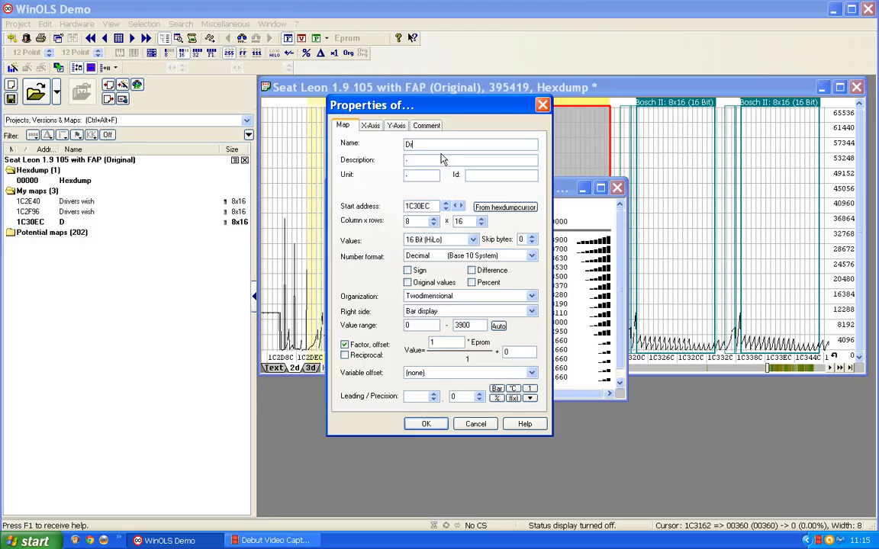
type("ivers wish")
key("Return")
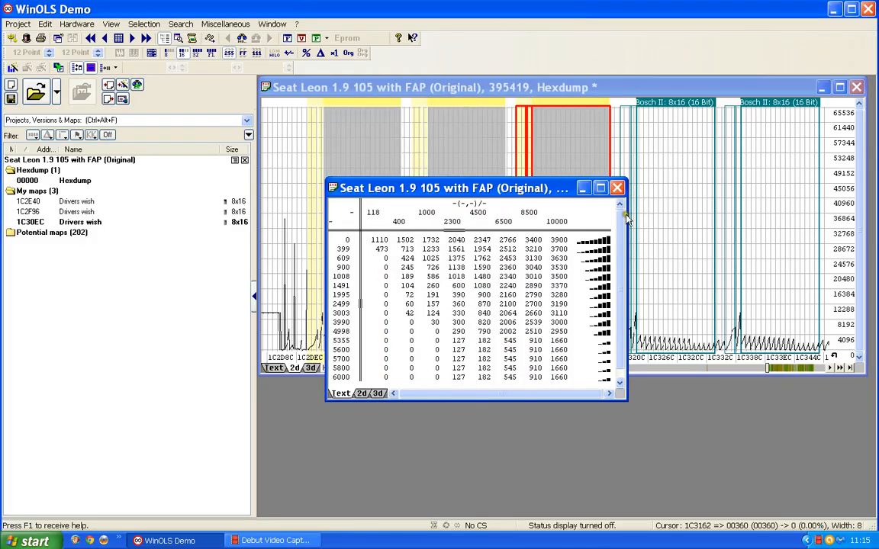
left_click(618, 188)
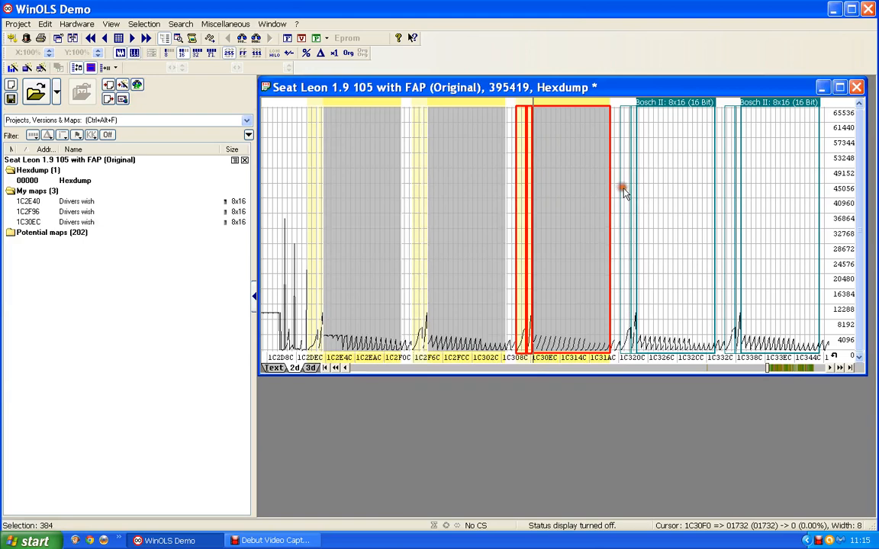
- Open the Bosch II 8x16 map at 1C3242, rename it "Drivers wish" and close its window
double_click(686, 102)
double_click(464, 325)
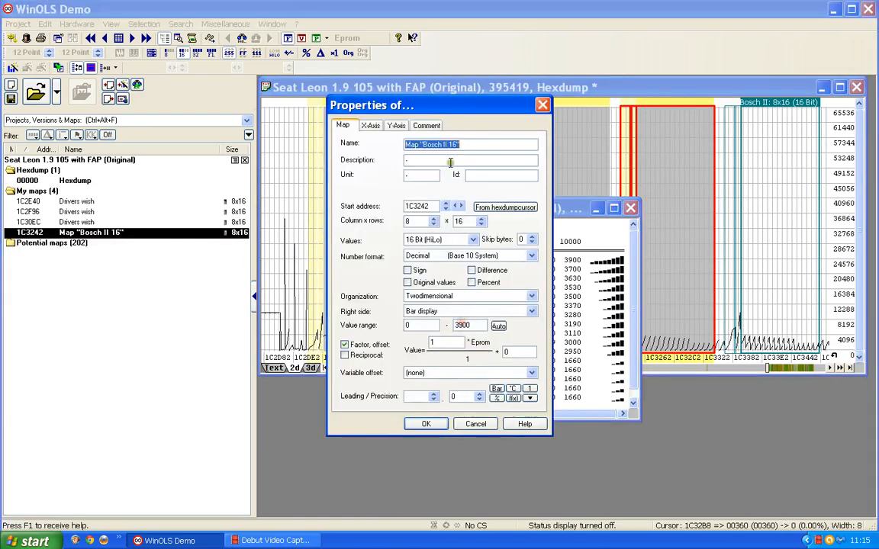
type("Di")
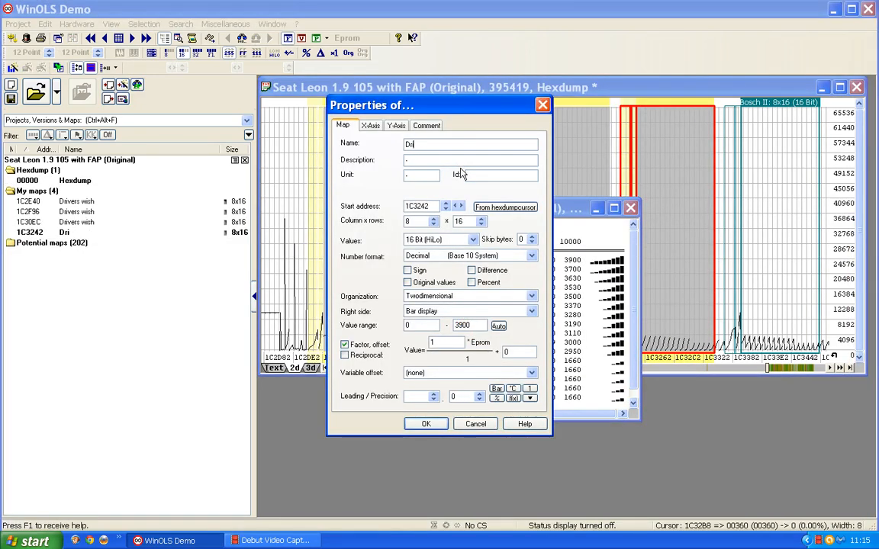
type("ivers wish")
key("Return")
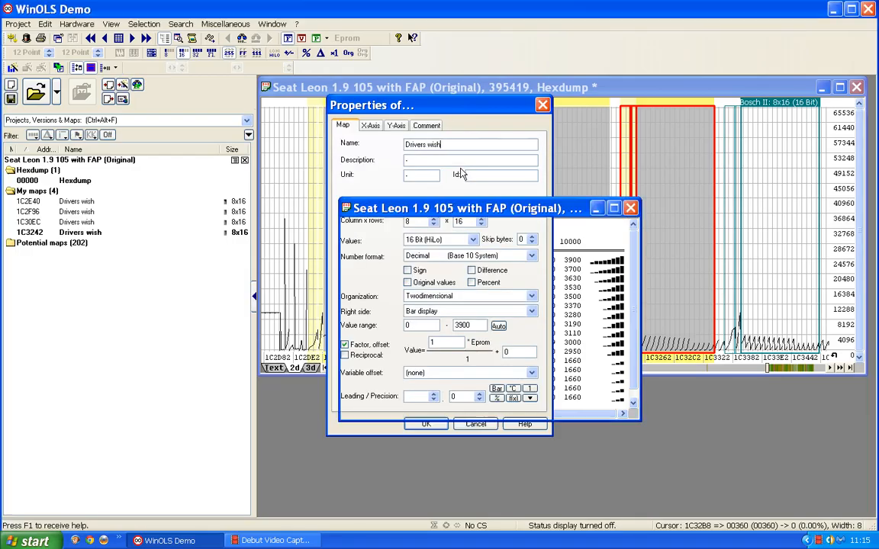
left_click(631, 208)
- Open the Bosch II 8x16 map at 1C3398, rename it "Drivers wish" and close its window
double_click(787, 121)
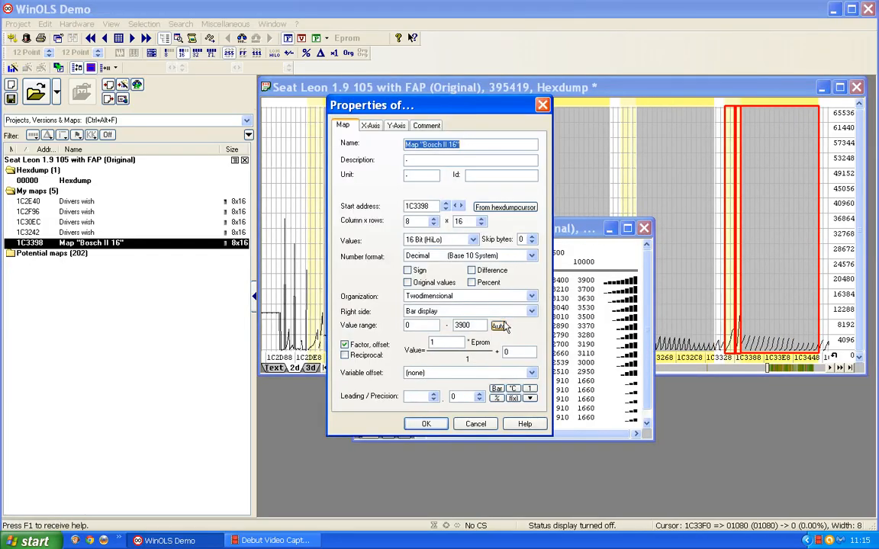
type("Drivers wish")
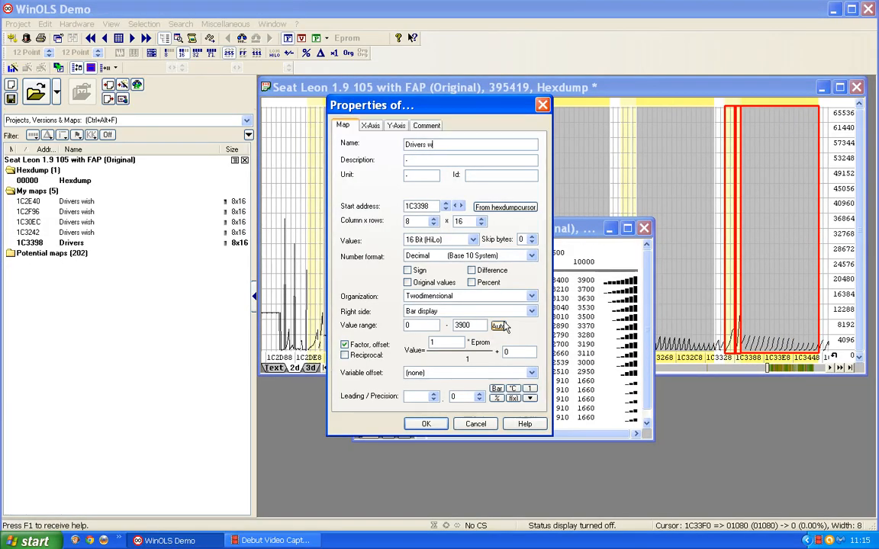
left_click(503, 327)
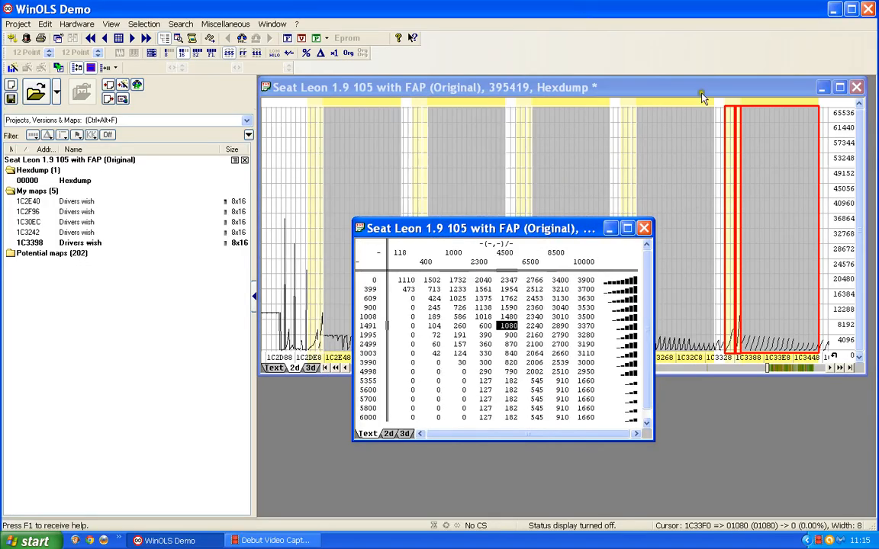
left_click(644, 229)
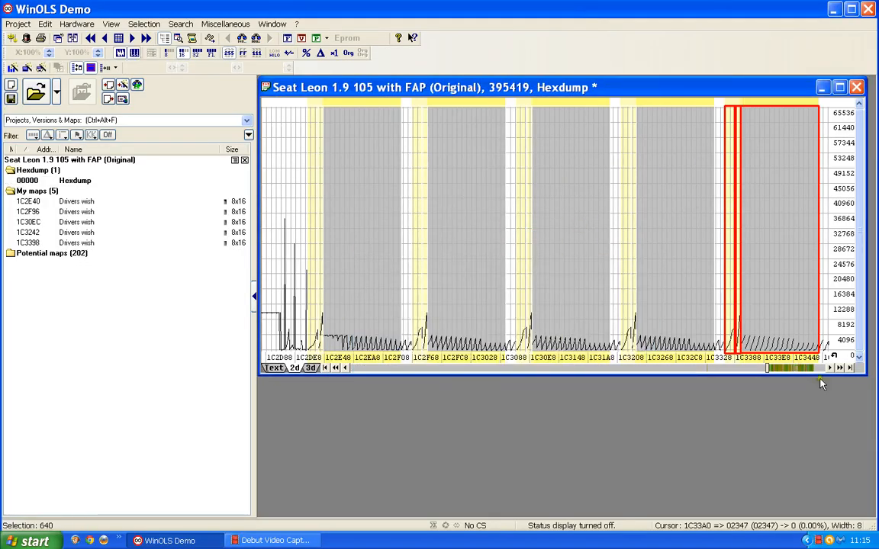
- Open the Bosch II 8x16 map at 1C34EE further along the hexdump, rename it "Drivers wish" and close its window
left_click(839, 368)
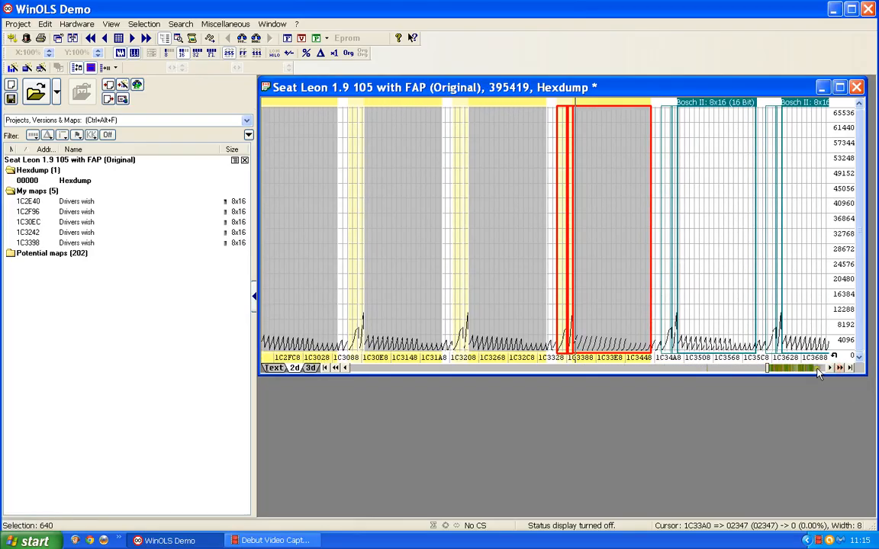
left_click(820, 368)
scroll(516, 341, "up", 10)
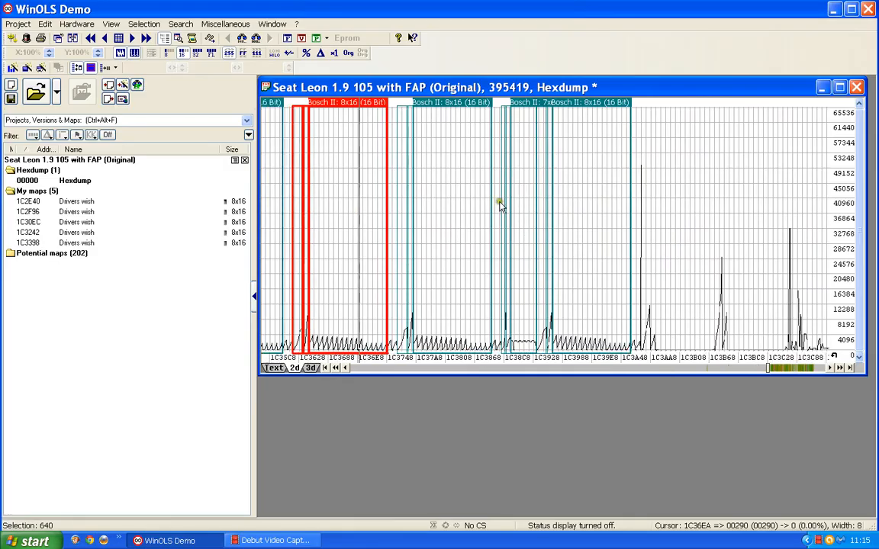
scroll(490, 122, "up", 1)
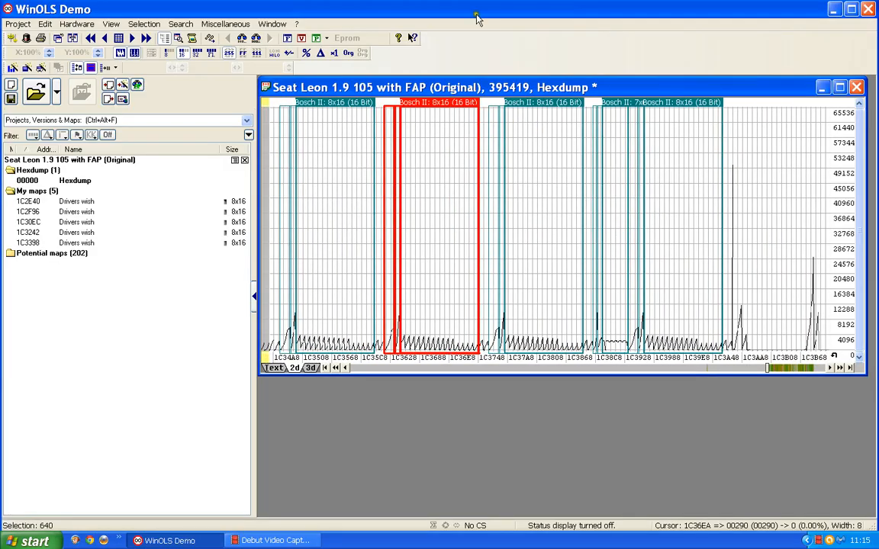
double_click(336, 102)
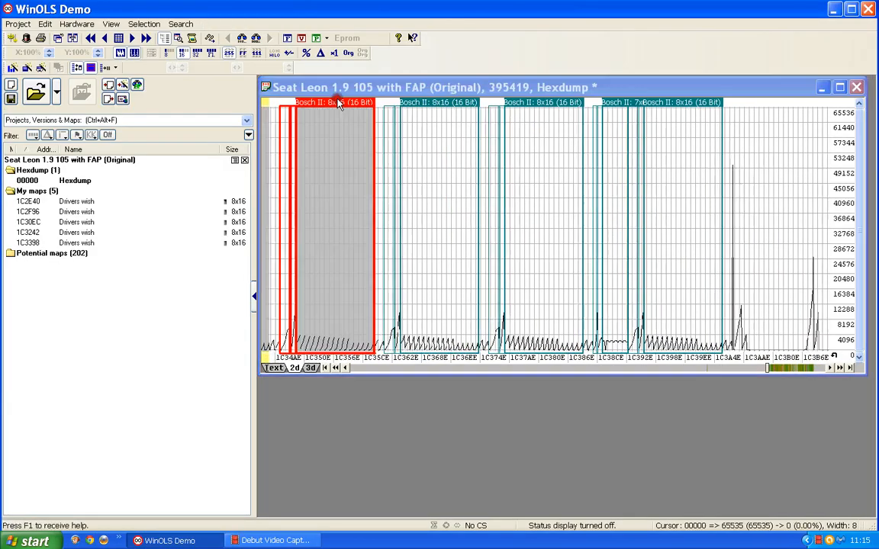
double_click(357, 207)
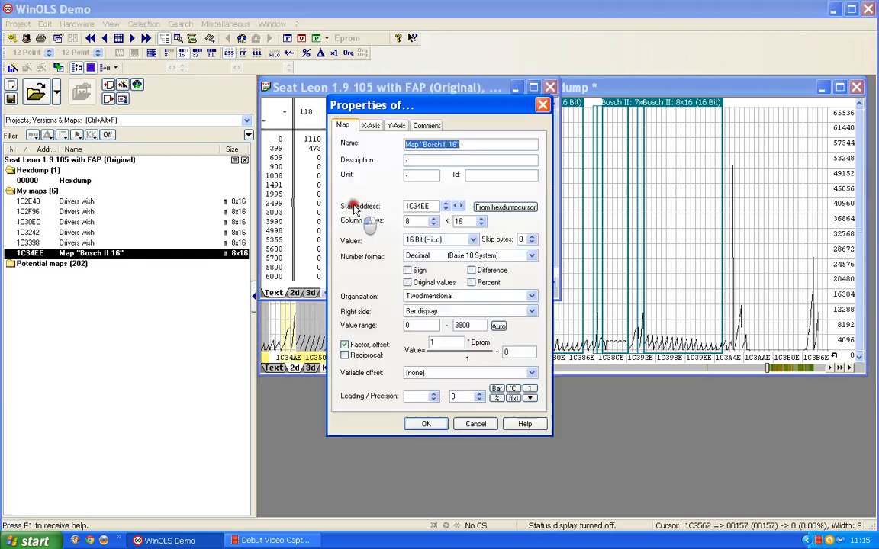
type("Dri")
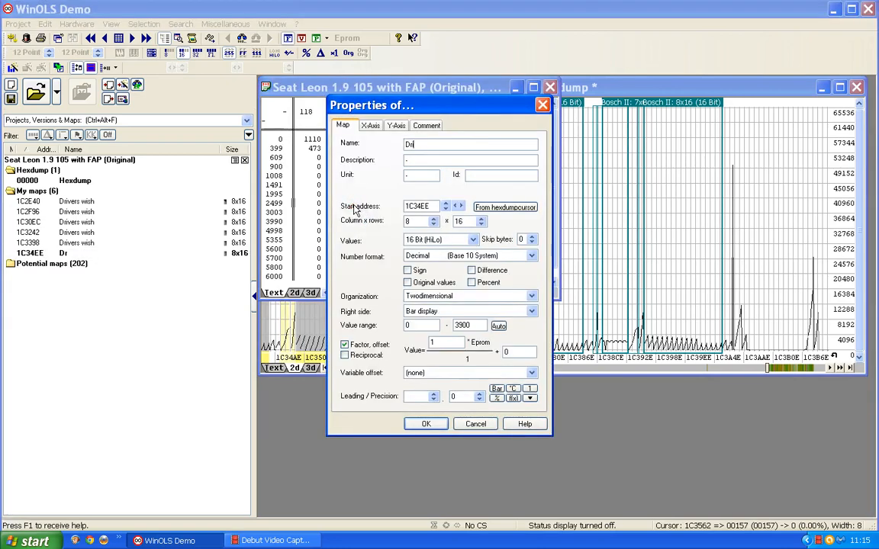
type("vers wisah")
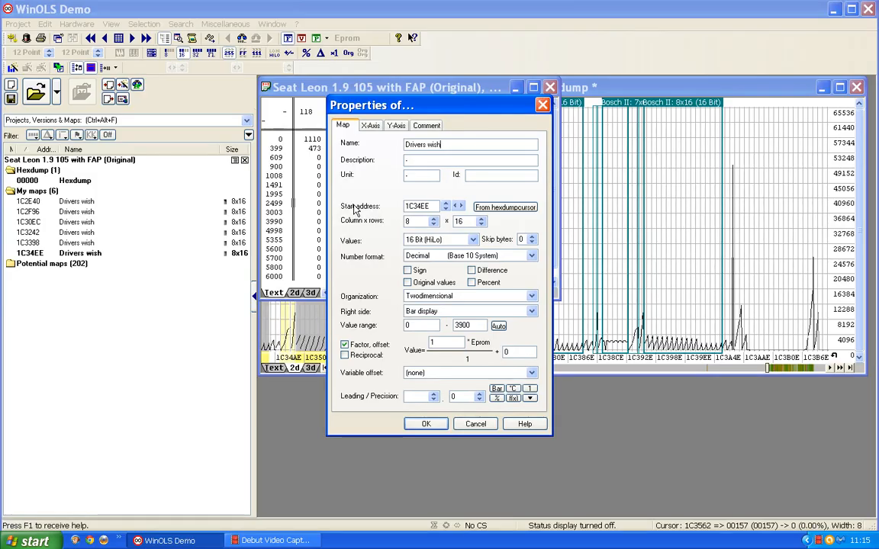
key("Return")
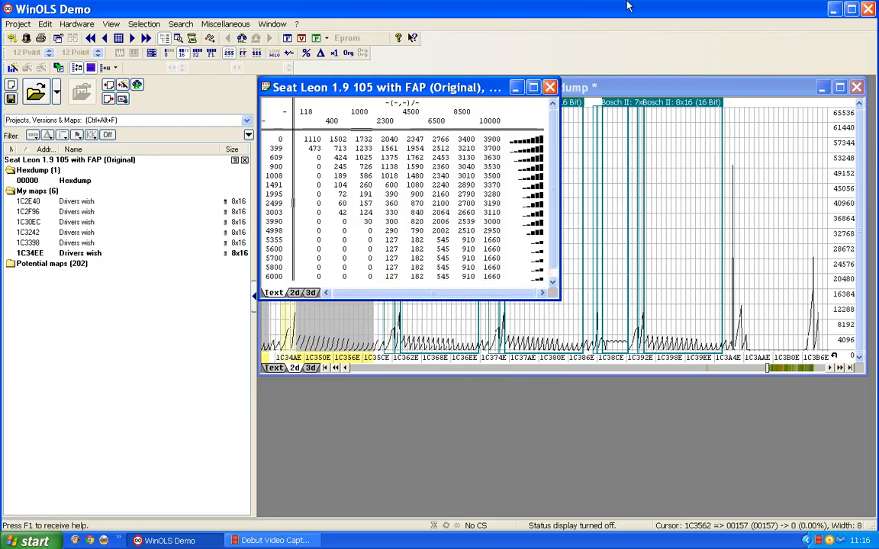
left_click(551, 90)
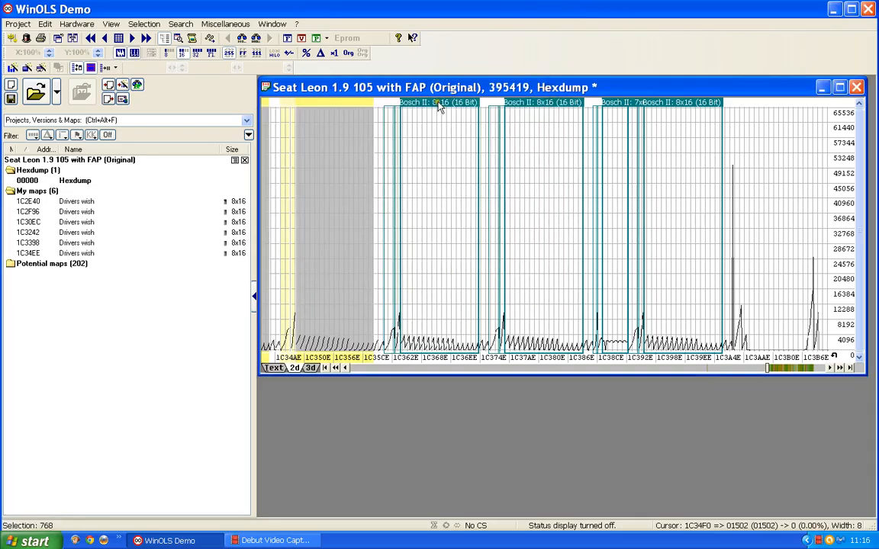
- Open the Bosch II 8x16 map at 1C3644, rename it "Drivers wish" and close its window
double_click(440, 108)
left_click(432, 234)
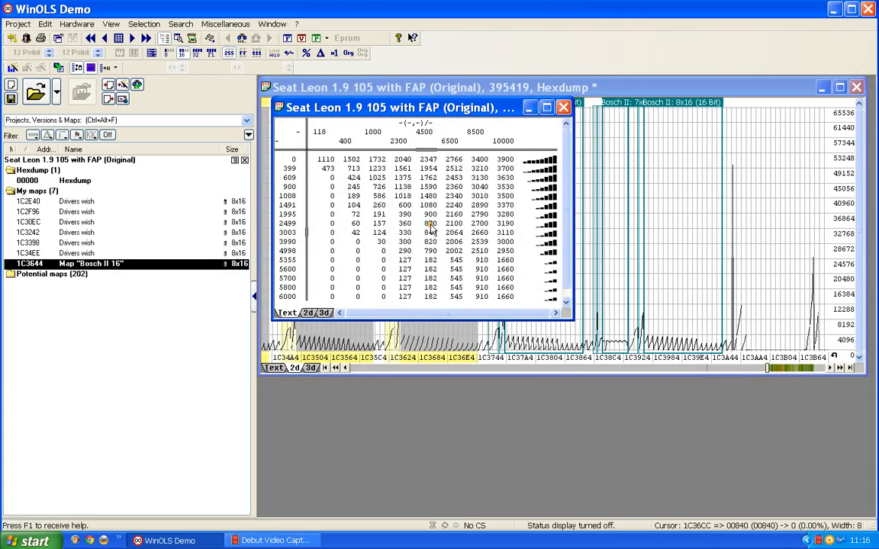
double_click(432, 224)
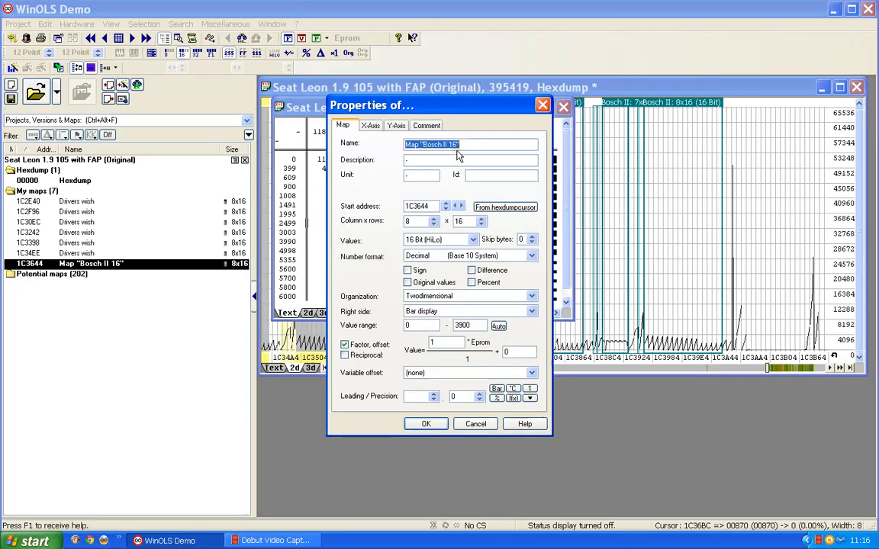
type("Driver")
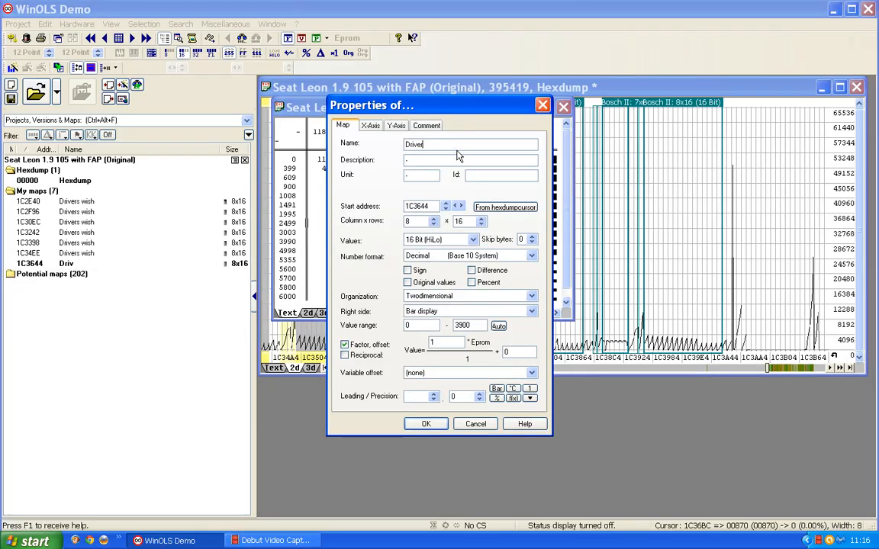
type("s wish")
key("Return")
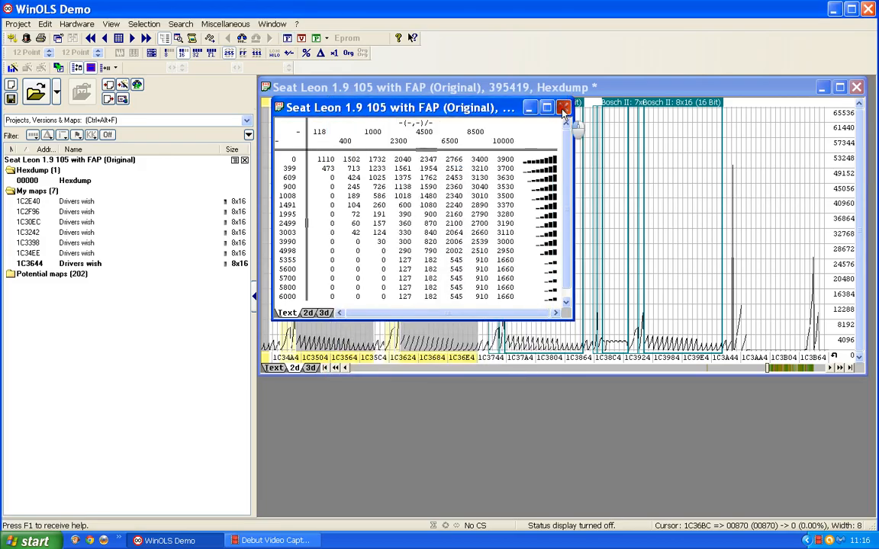
left_click(564, 111)
- Open the Bosch II 8x16 map at 1C379A, rename it "Drivers wish" and close its window
double_click(538, 105)
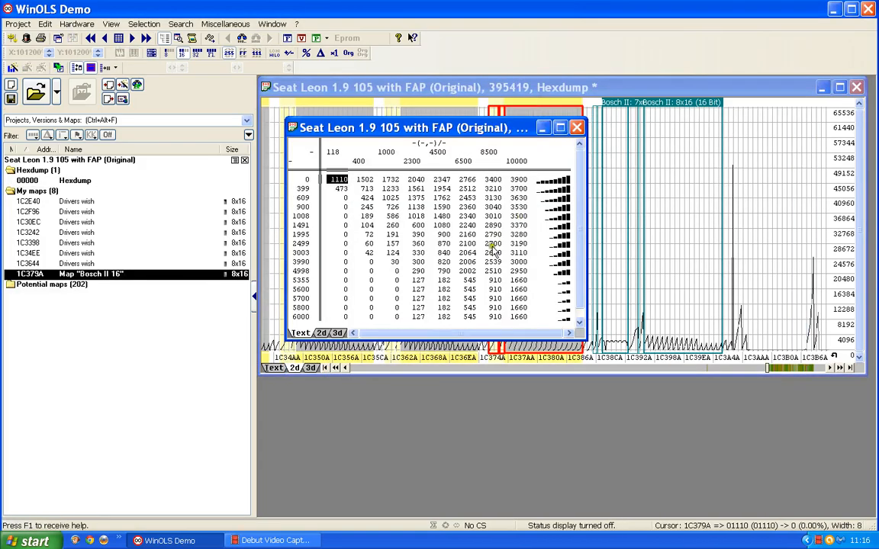
double_click(463, 232)
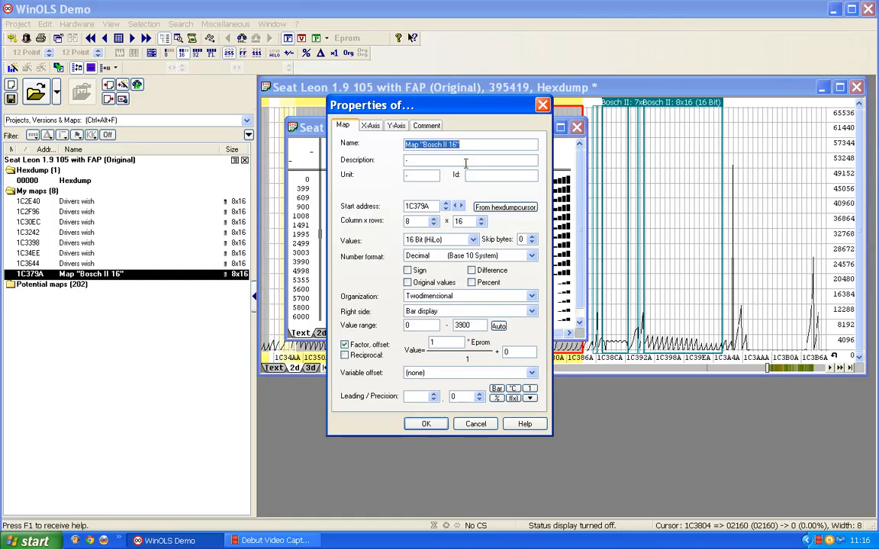
type("Drivers wish")
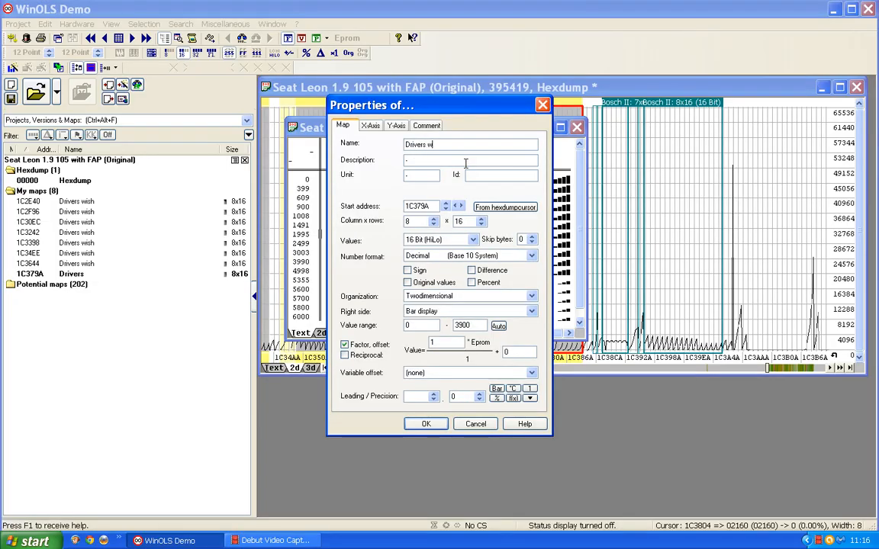
left_click(425, 424)
left_click(578, 126)
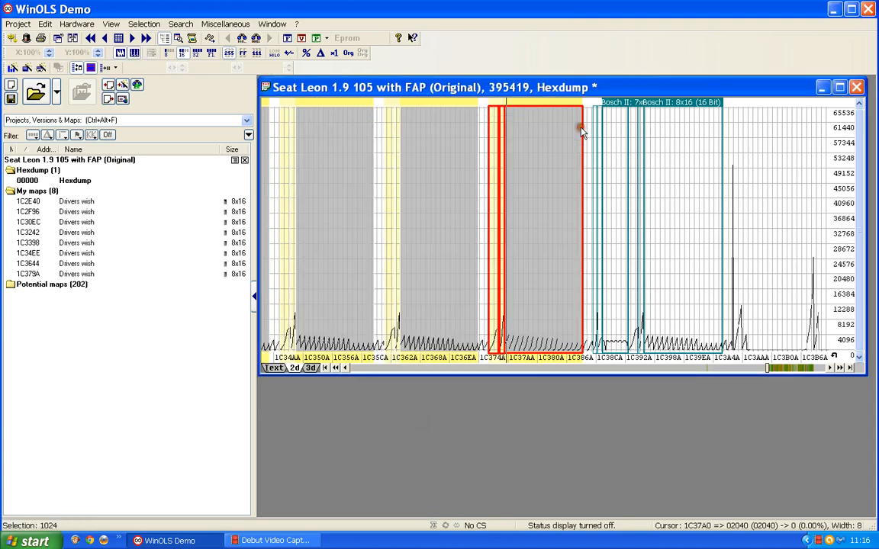
- Open the last Bosch II 8x16 map in the series, at 1C3962, rename it "Drivers wish" and close its window
left_click(690, 105)
double_click(691, 105)
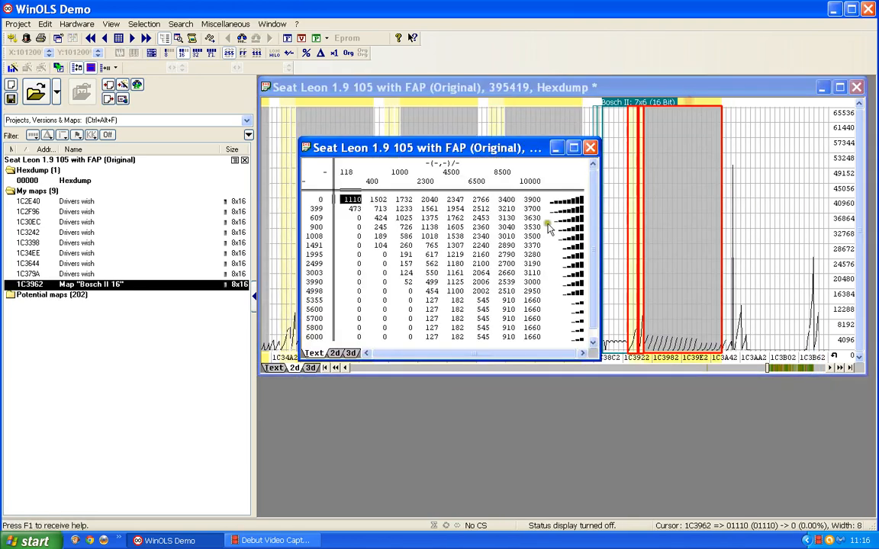
double_click(431, 248)
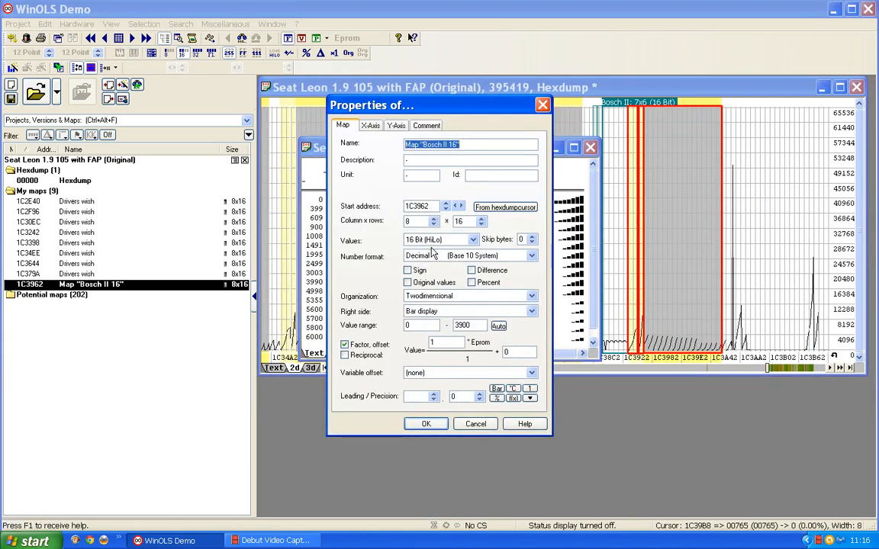
type("Drivers wish")
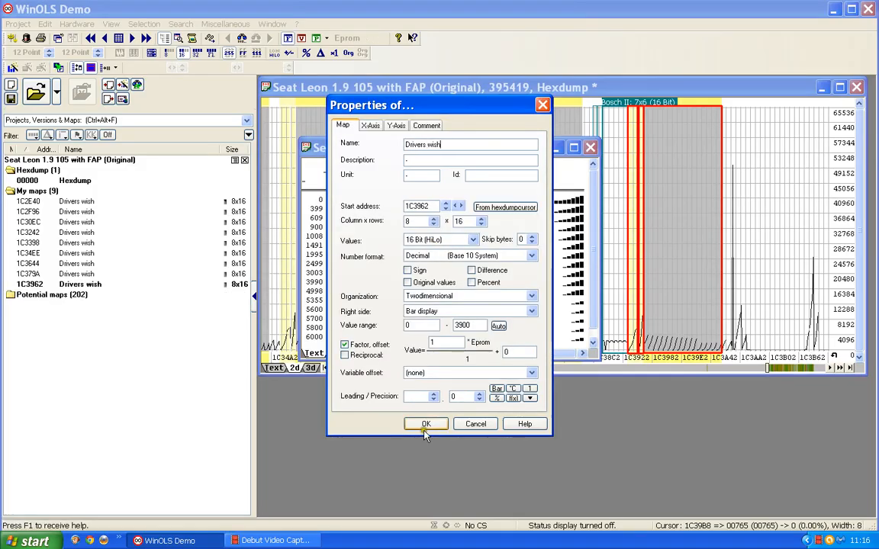
left_click(425, 424)
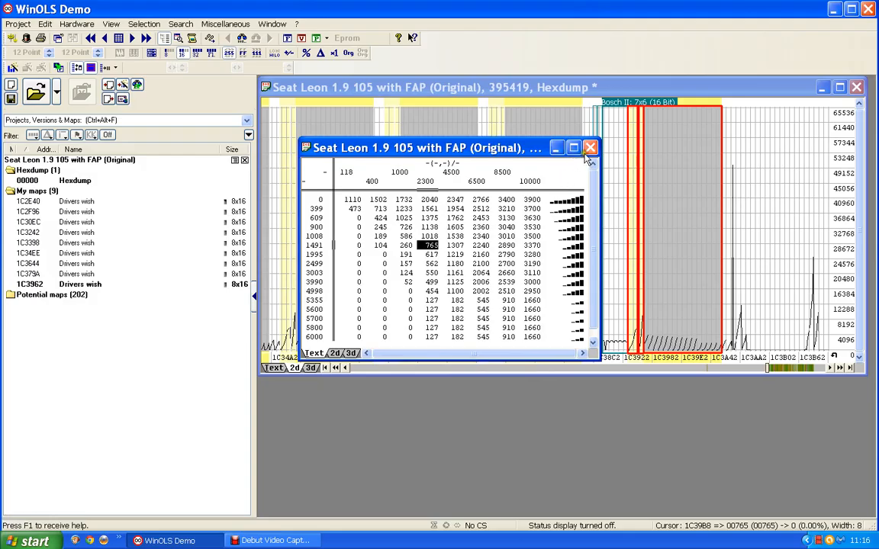
left_click(591, 149)
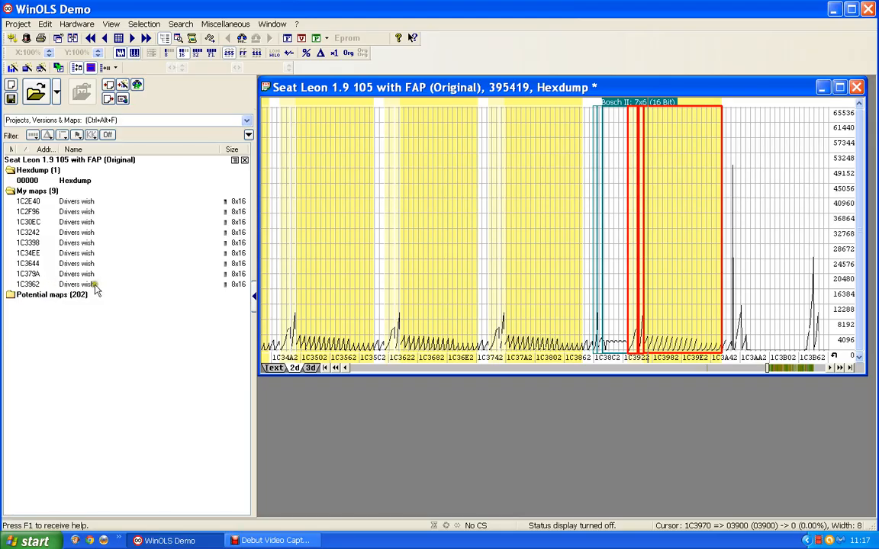
- Locate the Drivers wish maps 1C2E40, 1C2F96 and 1C30EC in the hexdump one after another, and return to 1C2E40
left_click(83, 201)
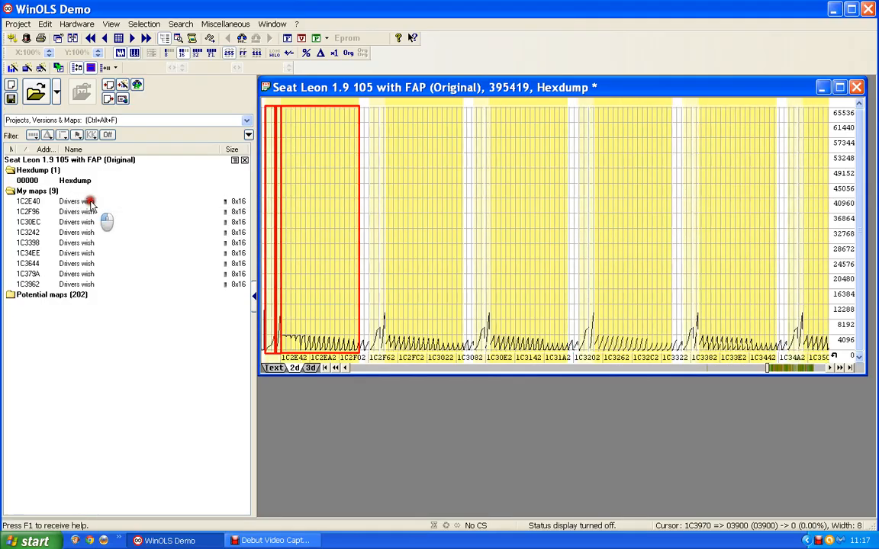
left_click(87, 211)
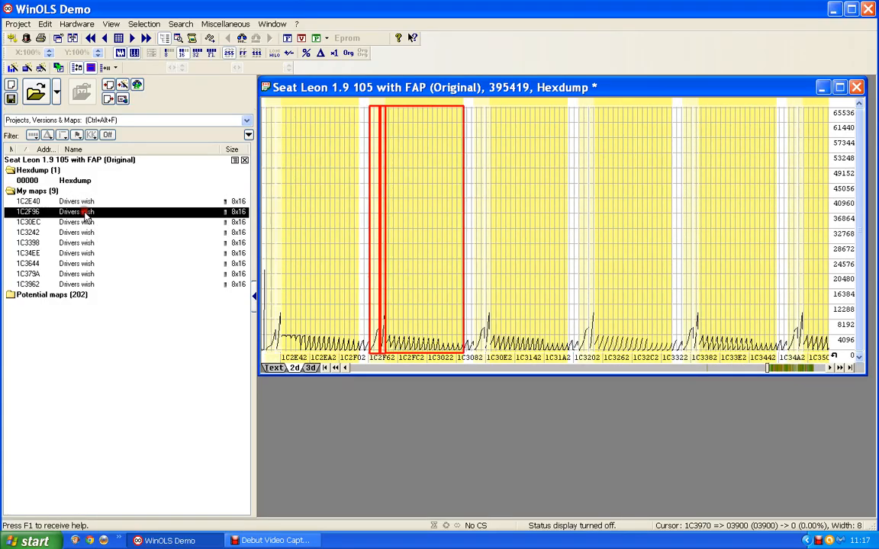
left_click(86, 222)
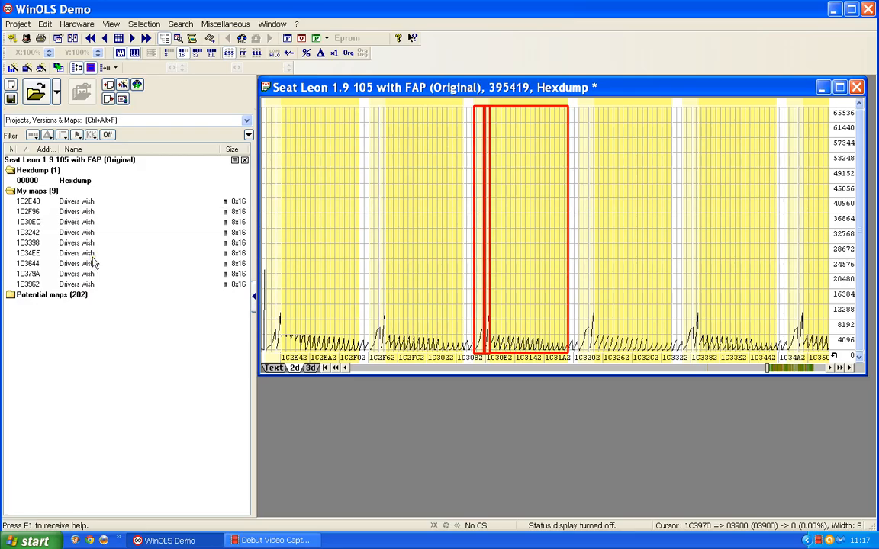
left_click(87, 202)
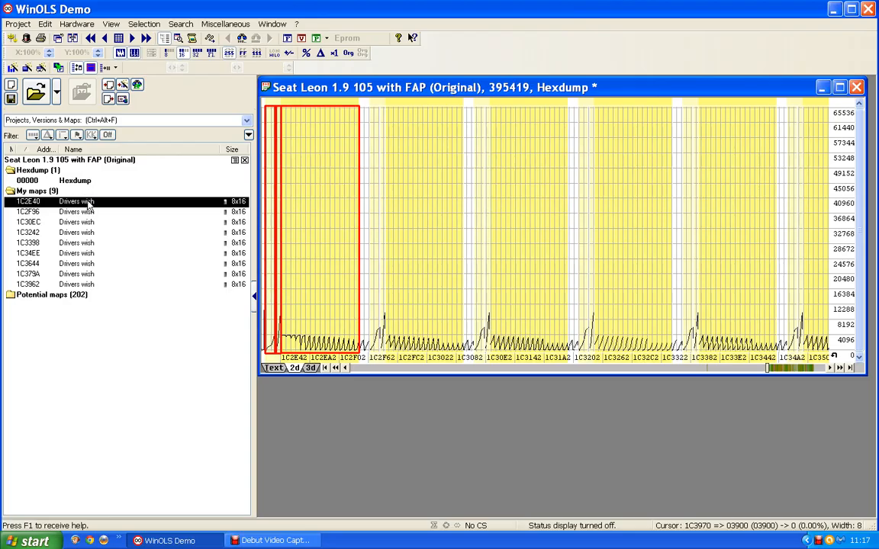